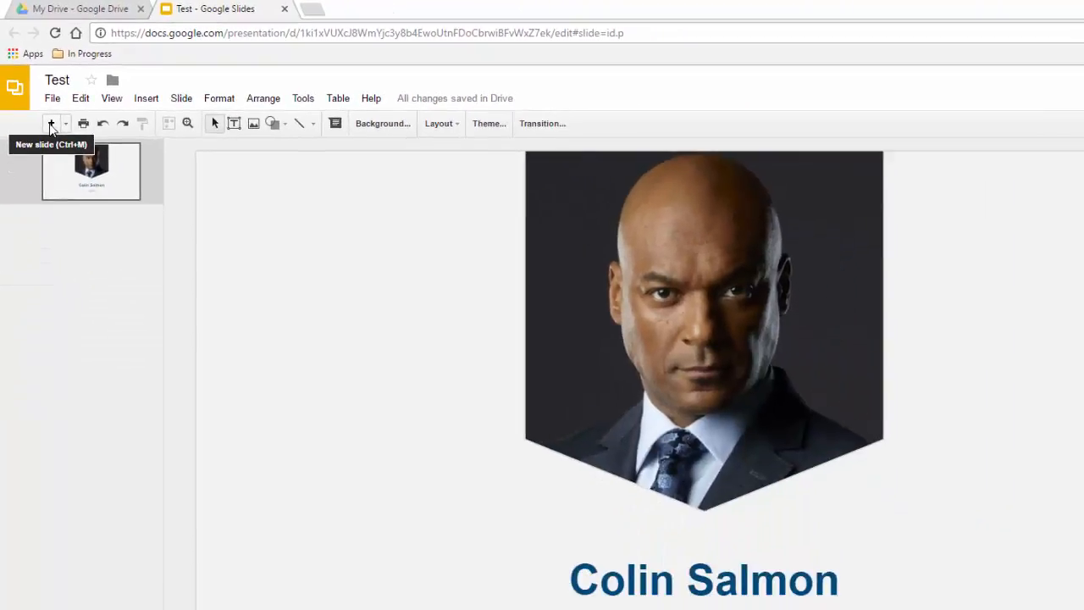
left_click(51, 125)
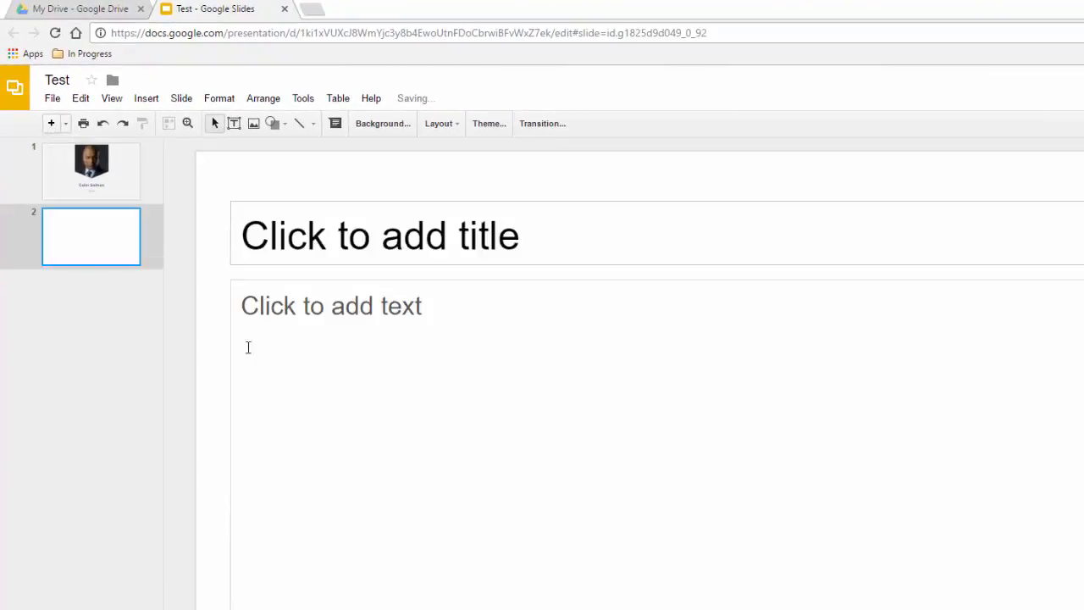
right_click(93, 244)
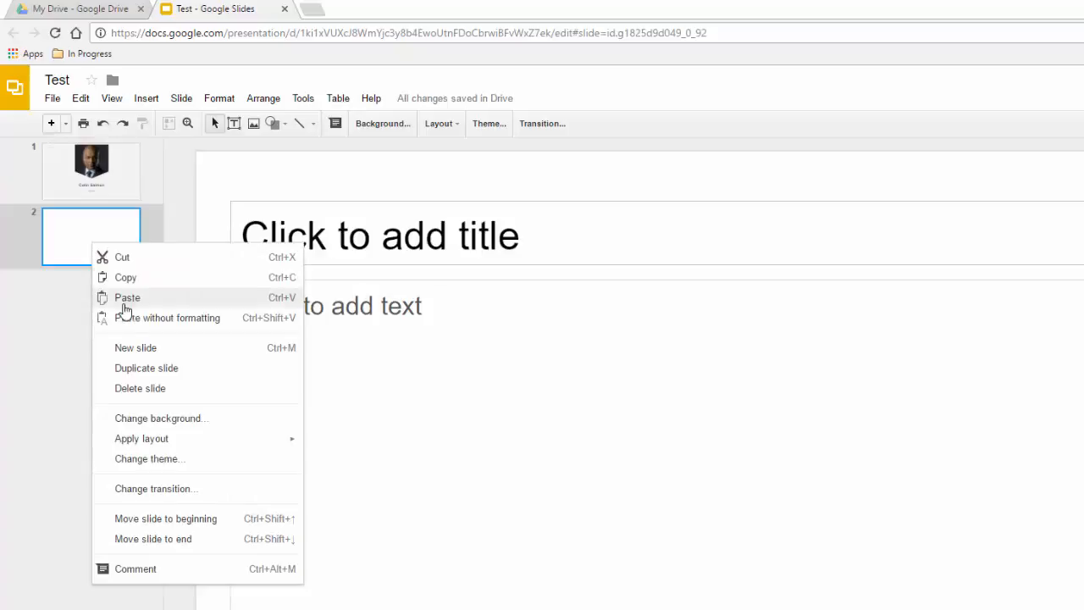
left_click(146, 396)
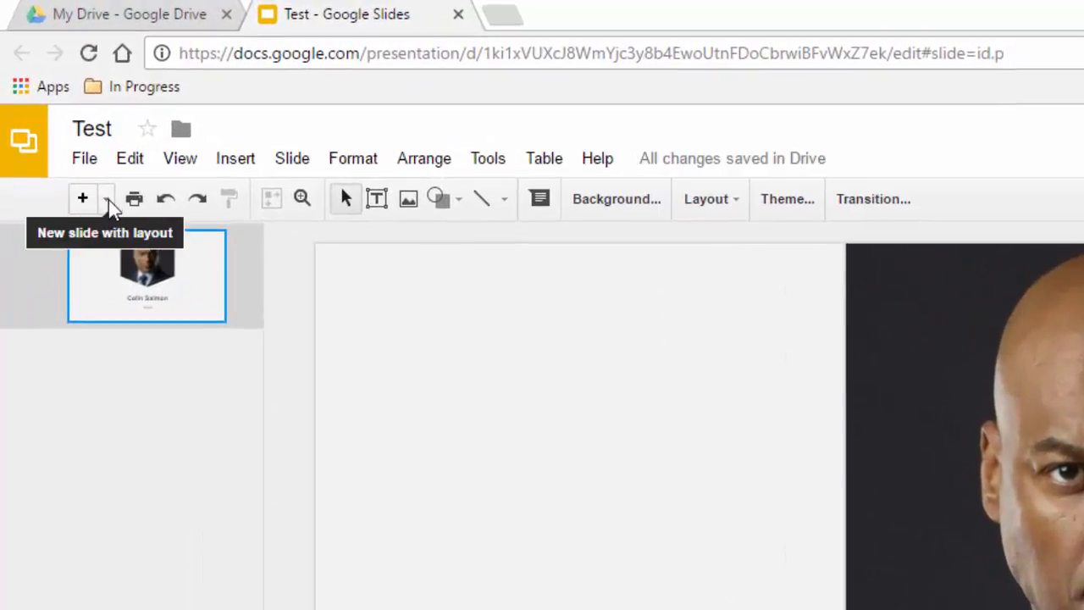
- Add a slide with the Section title and description layout, titled "Hobby" with the subtitle "Hiking"
left_click(107, 203)
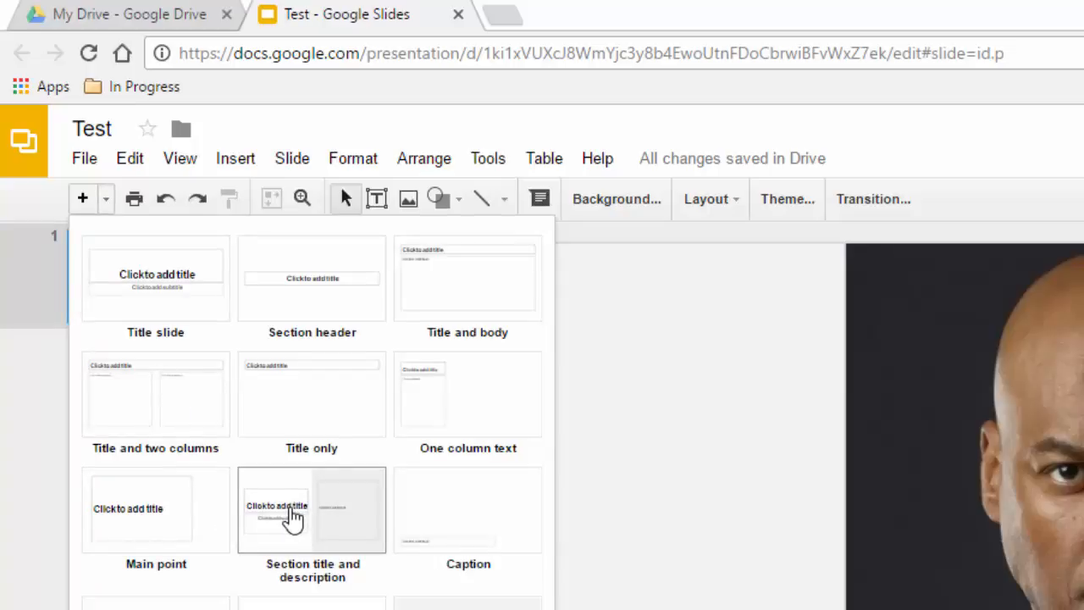
left_click(292, 519)
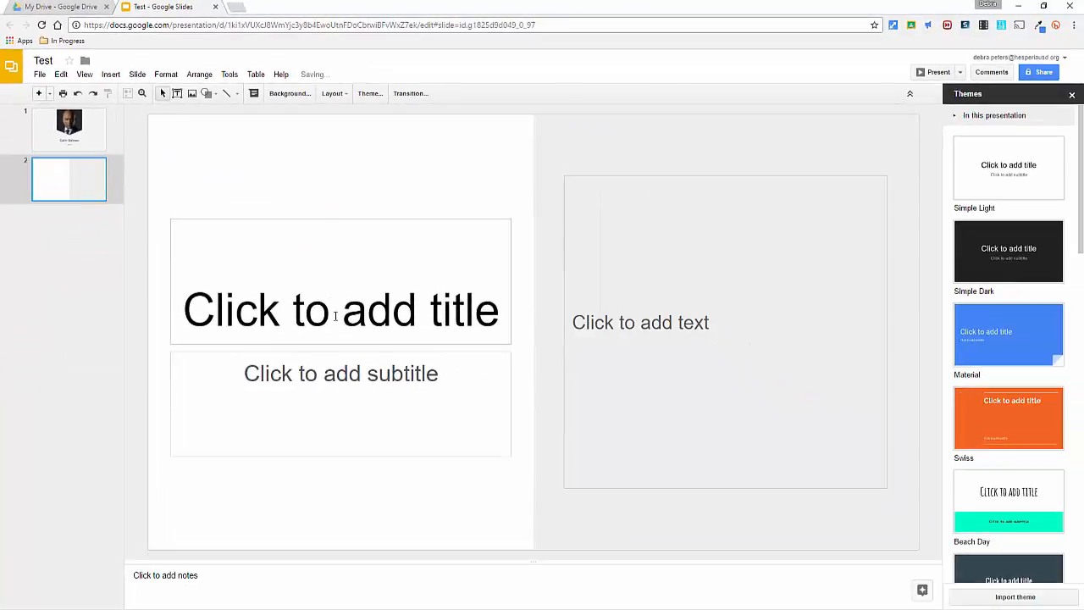
left_click(335, 316)
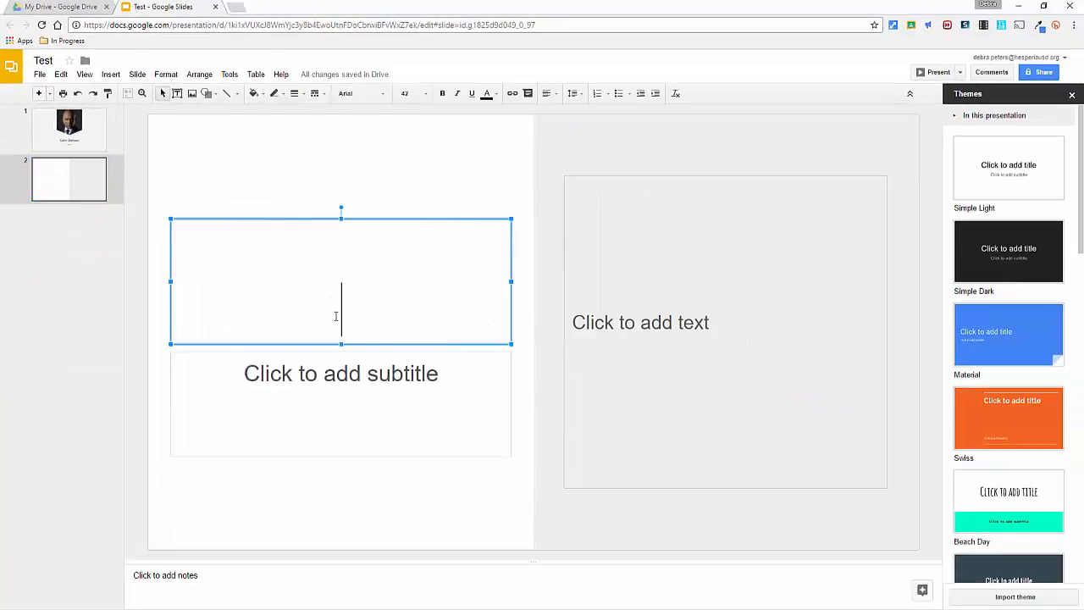
type("H")
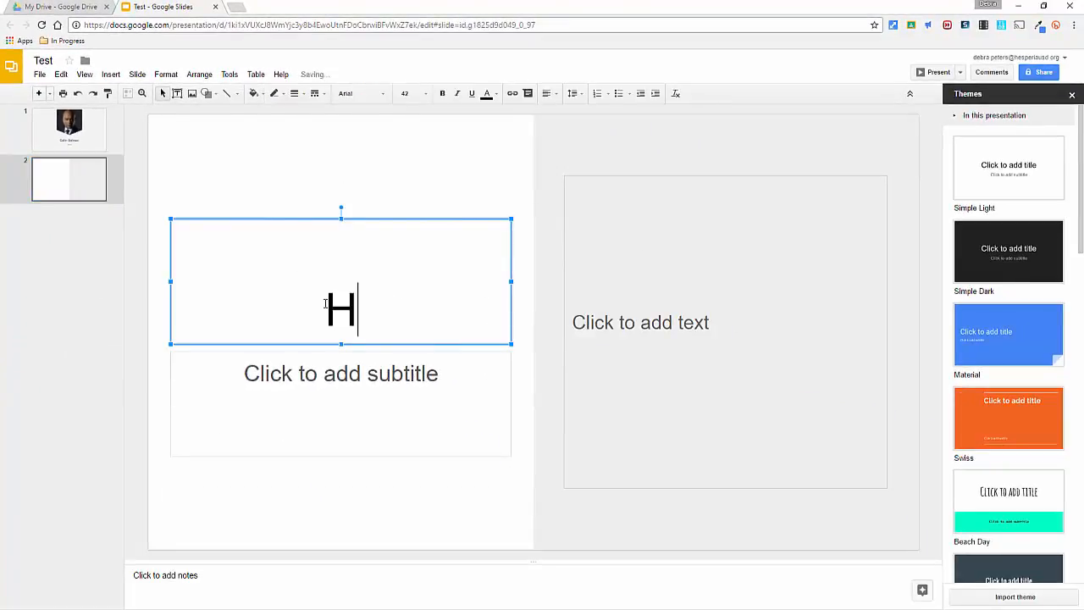
type("obby")
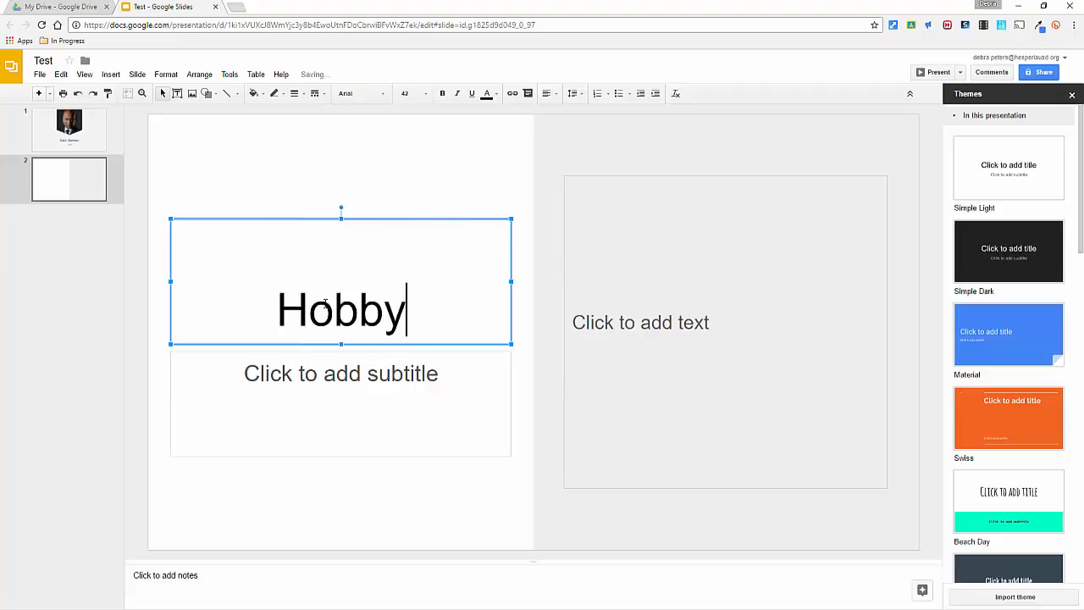
left_click(342, 381)
type("Hiking")
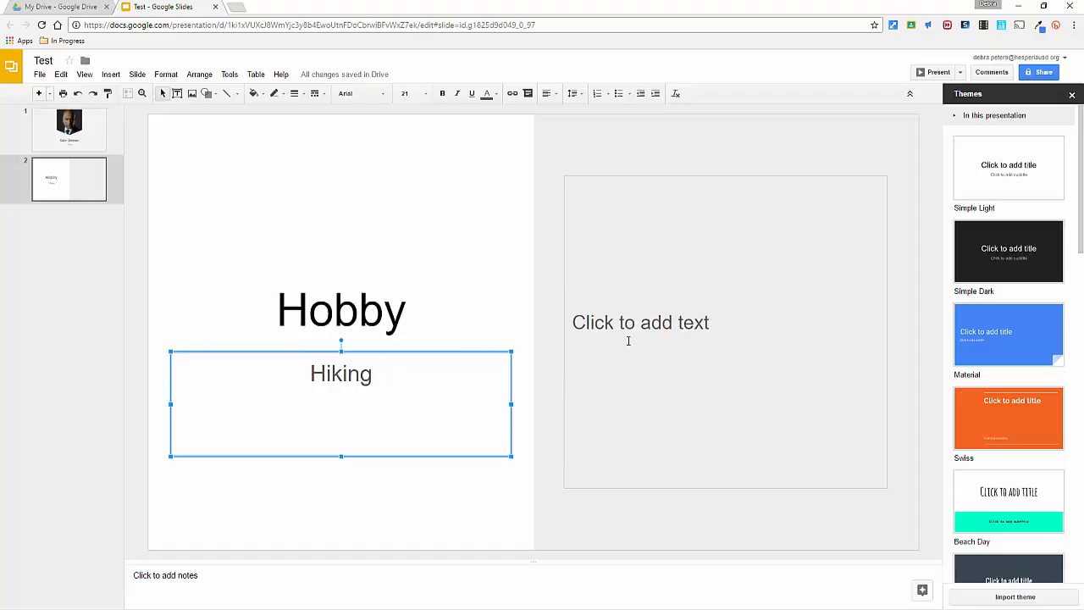
- Delete the empty body text placeholder from the grey half of the Hobby slide
left_click(612, 234)
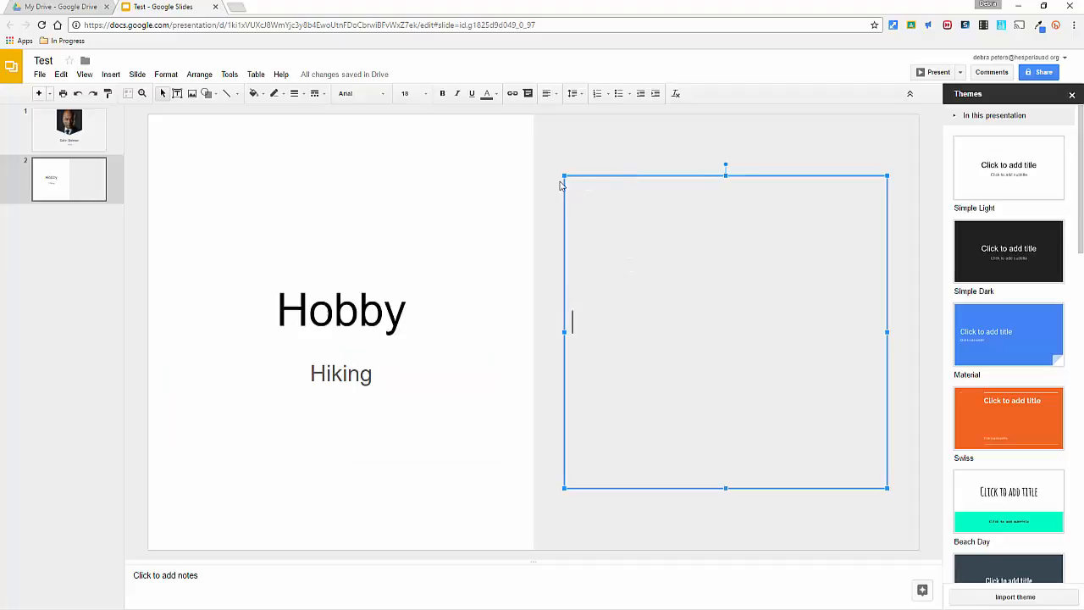
left_click(619, 177)
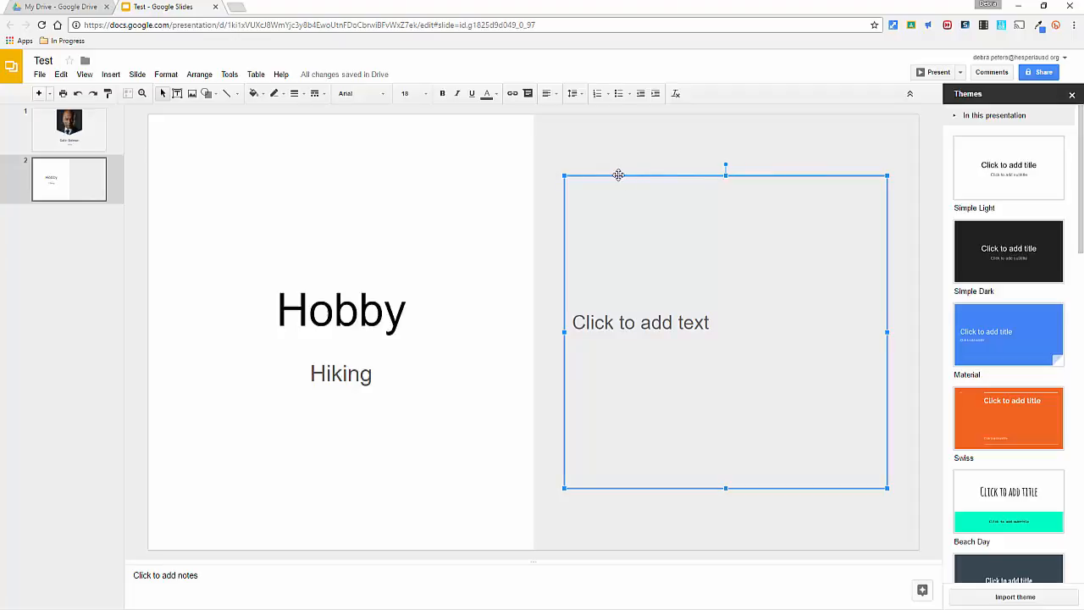
key("Delete")
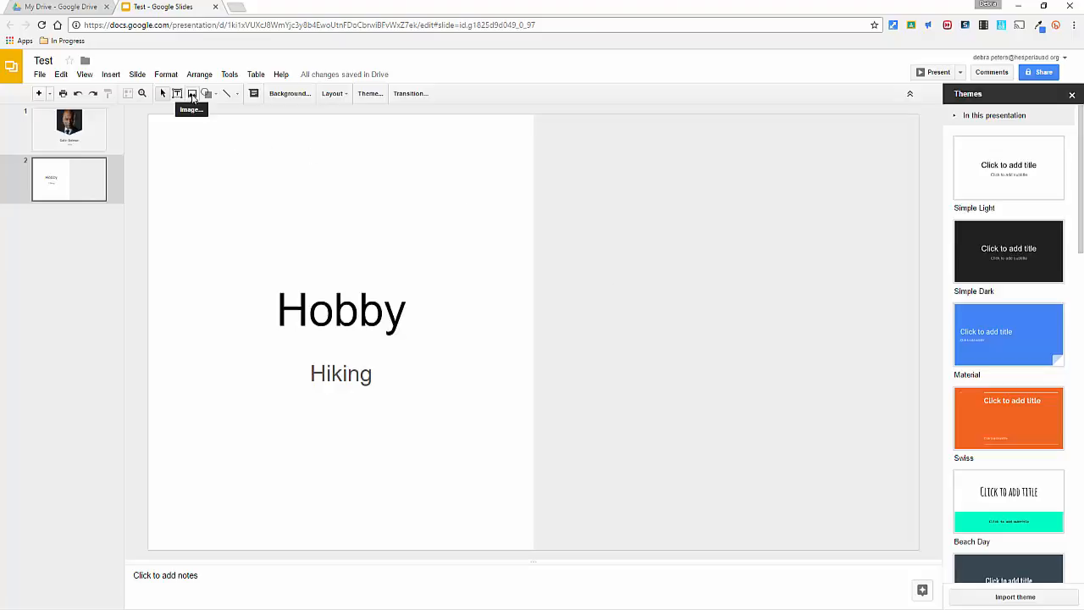
- Search Google images for "Hiking" and insert the picture of the green forest trail into the slide
left_click(192, 94)
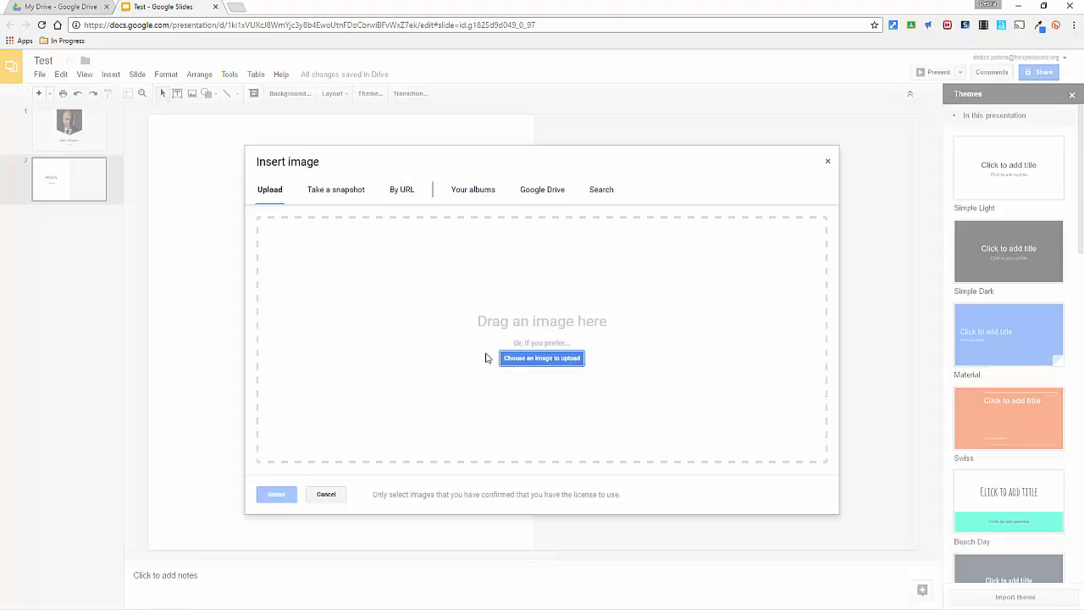
left_click(603, 191)
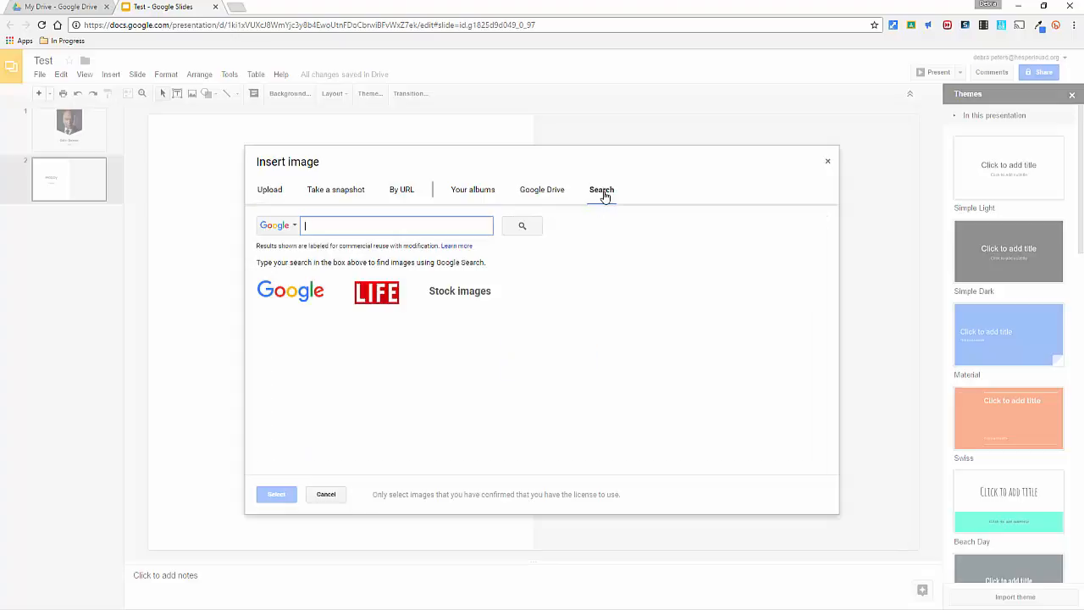
type("Hikin")
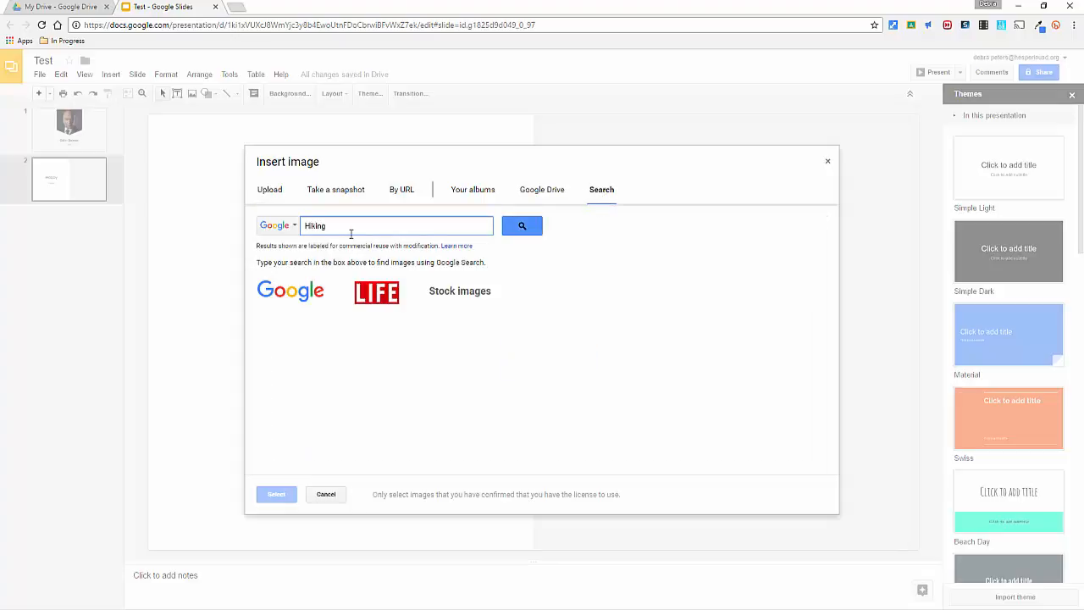
type("g")
key("Return")
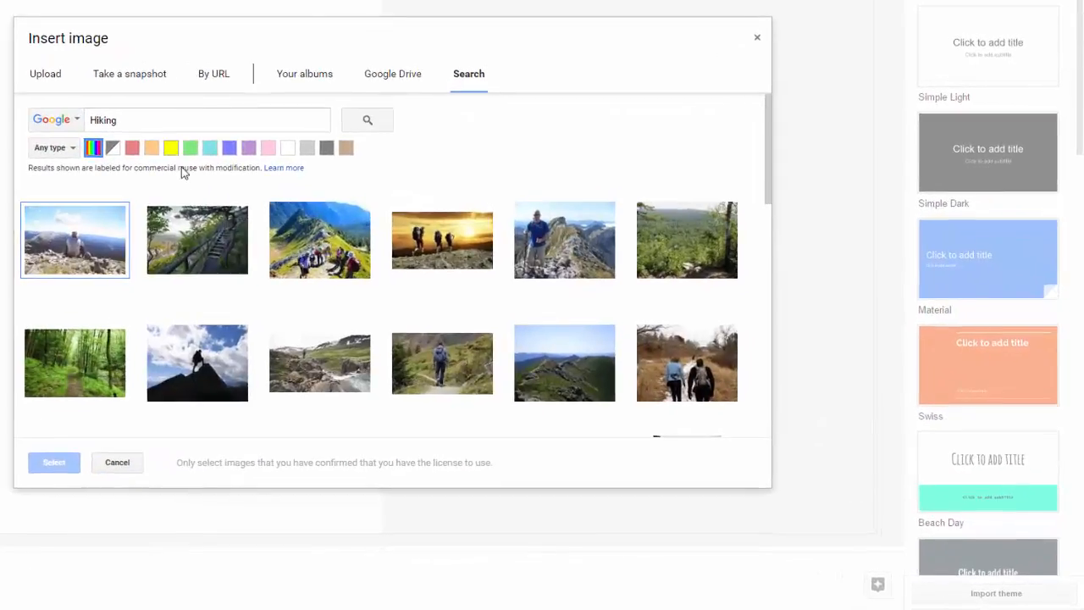
left_click(83, 385)
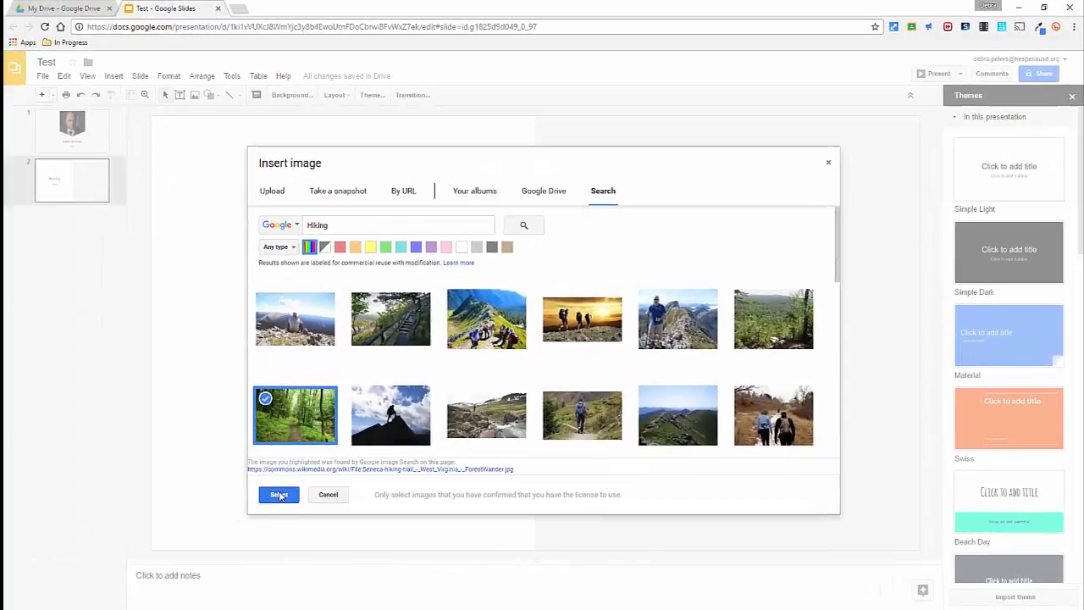
left_click(174, 485)
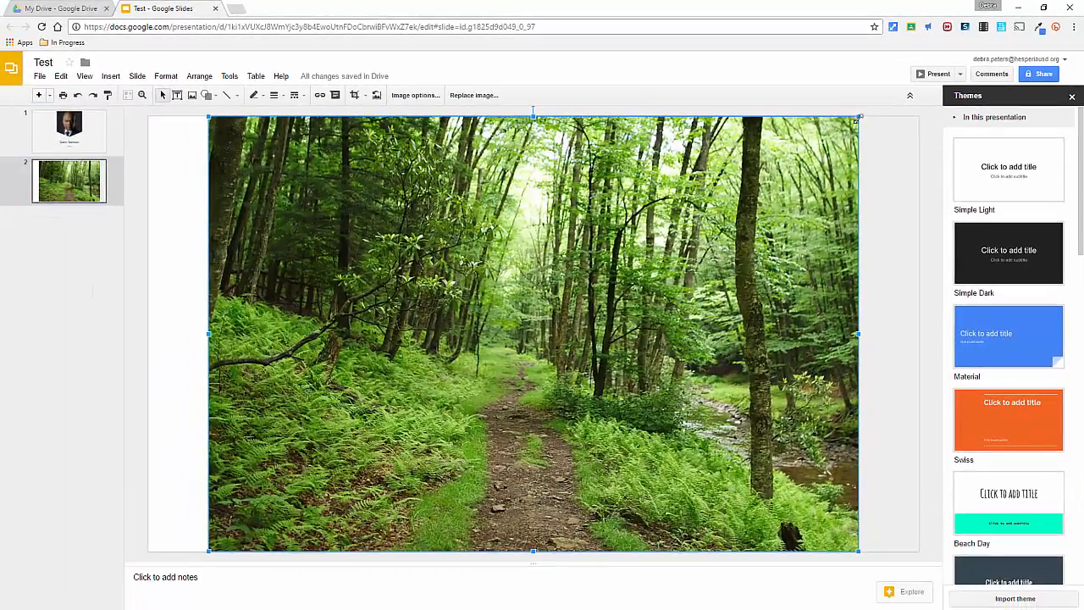
- Shrink the forest trail picture and position it centred within the grey half of the slide
left_click_drag(858, 117, 483, 382)
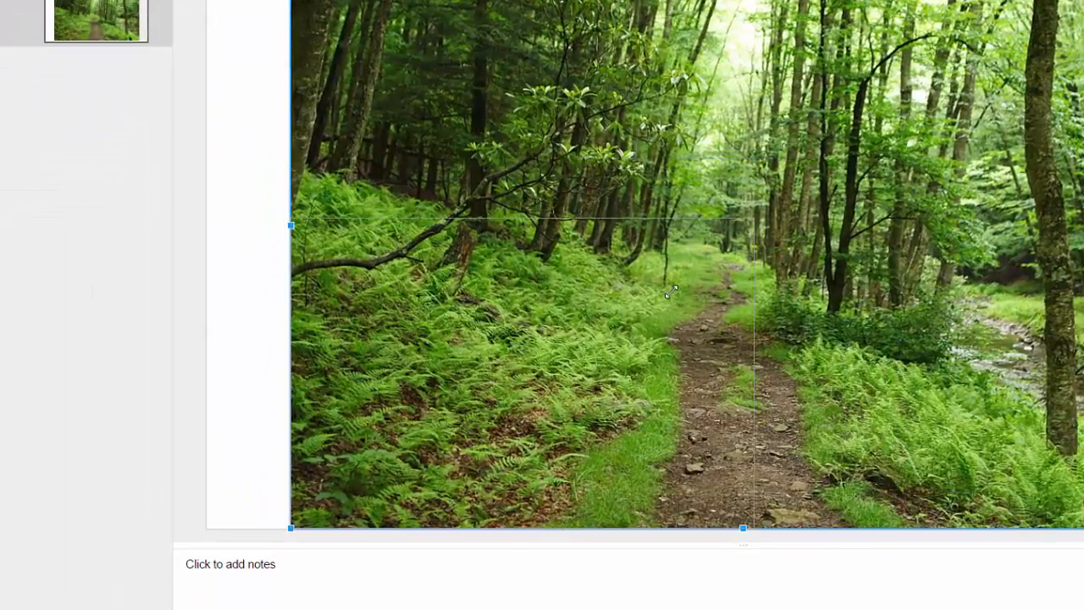
left_click_drag(670, 291, 669, 292)
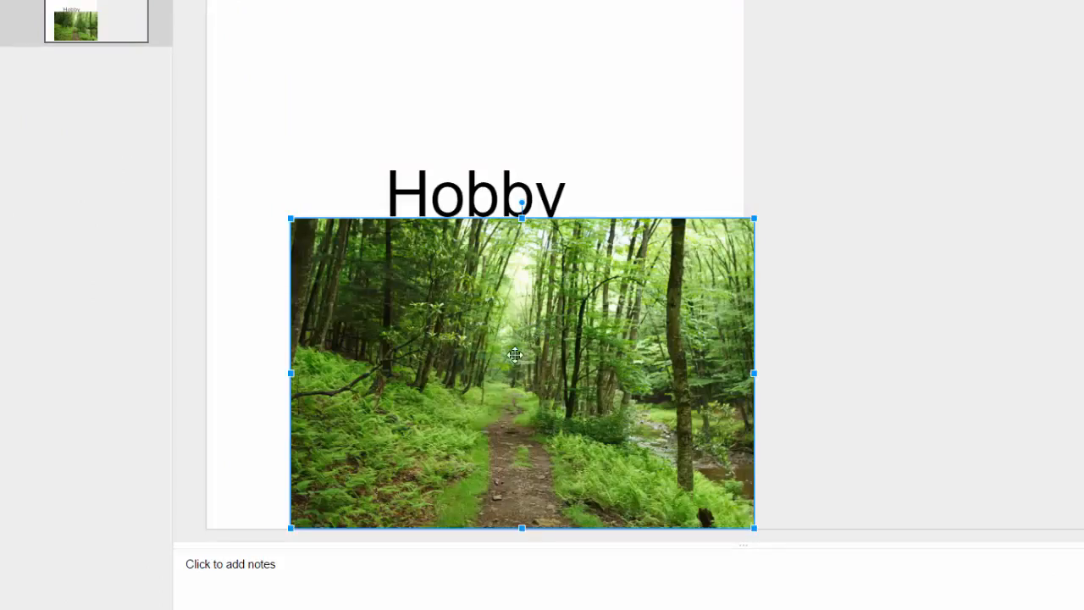
left_click_drag(484, 346, 874, 200)
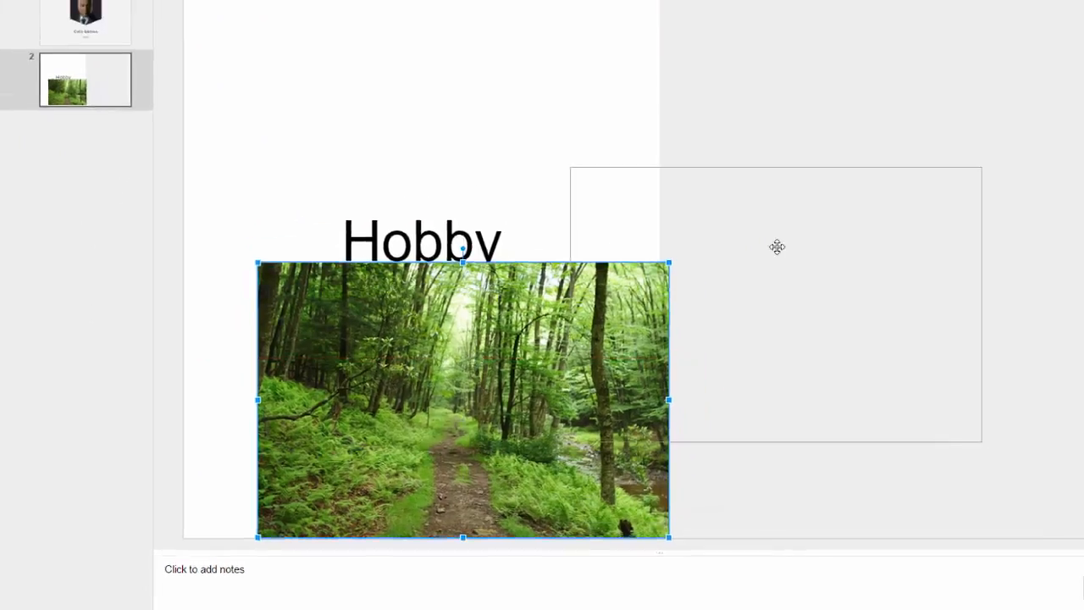
left_click_drag(776, 246, 842, 240)
left_click_drag(681, 310, 680, 313)
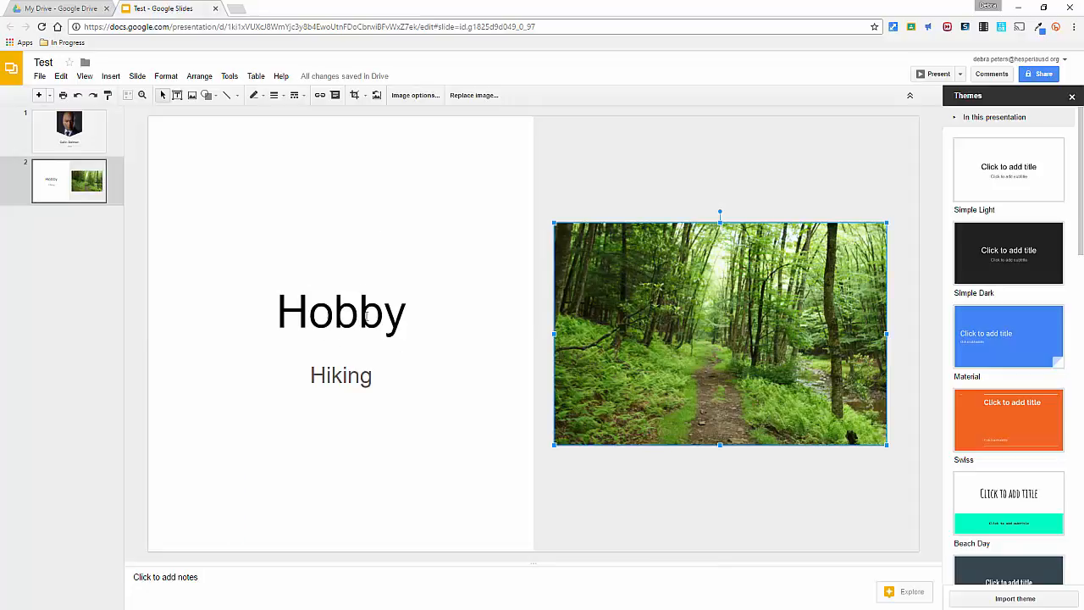
left_click(363, 384)
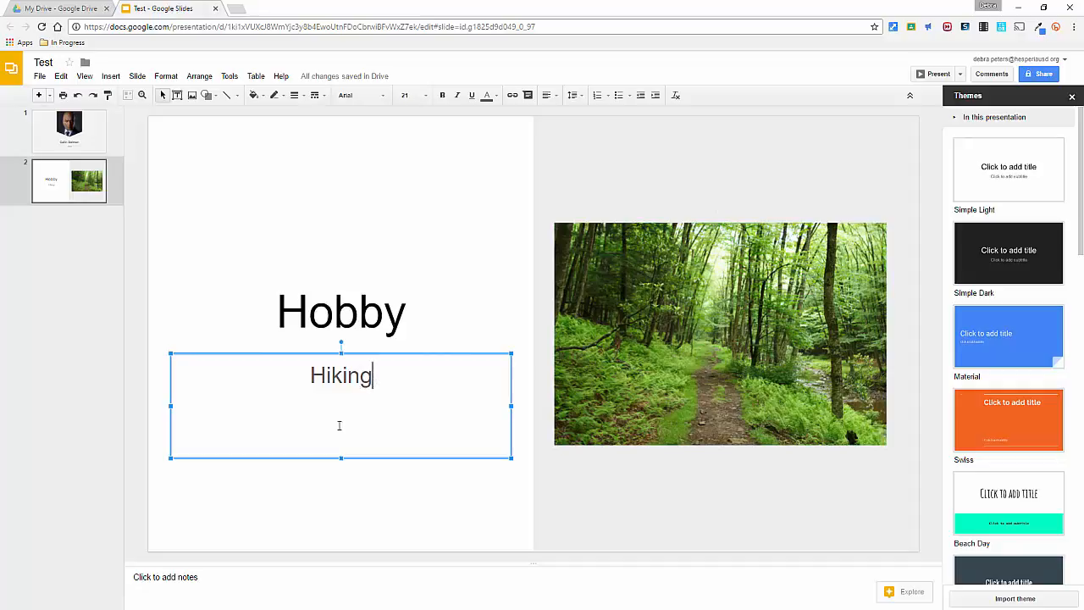
key("Return")
left_click(621, 246)
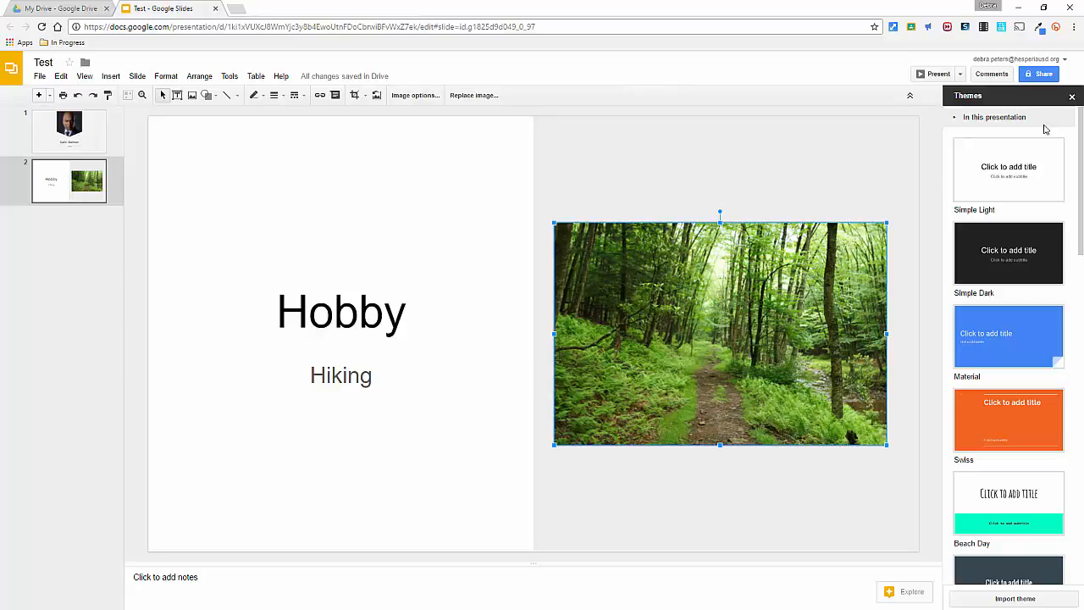
- Close the Themes pane and add the student as a person to share the presentation with, with Can comment access
left_click(1071, 96)
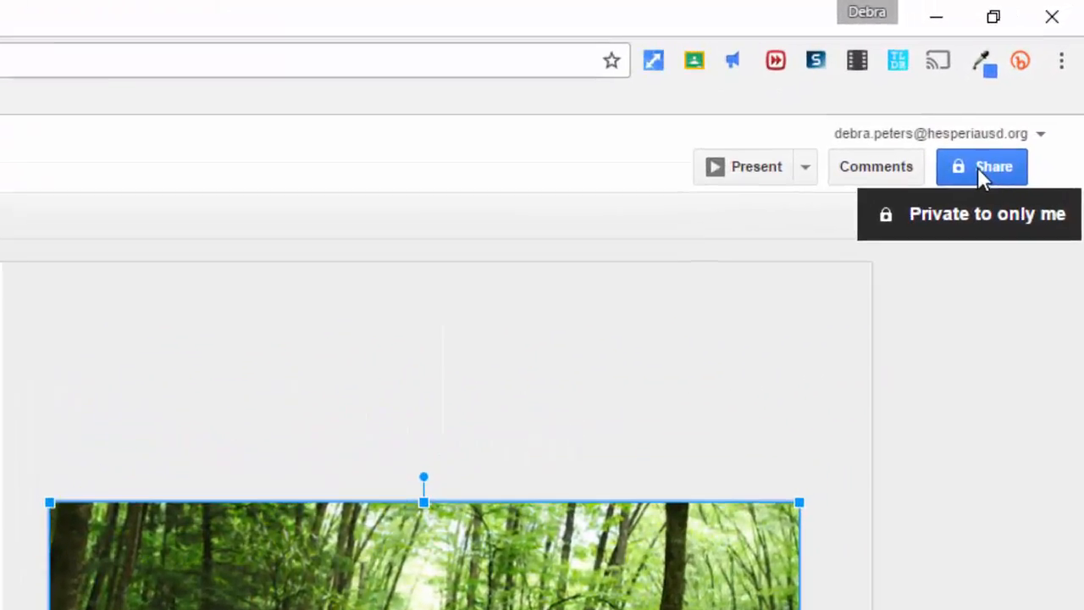
left_click(1039, 77)
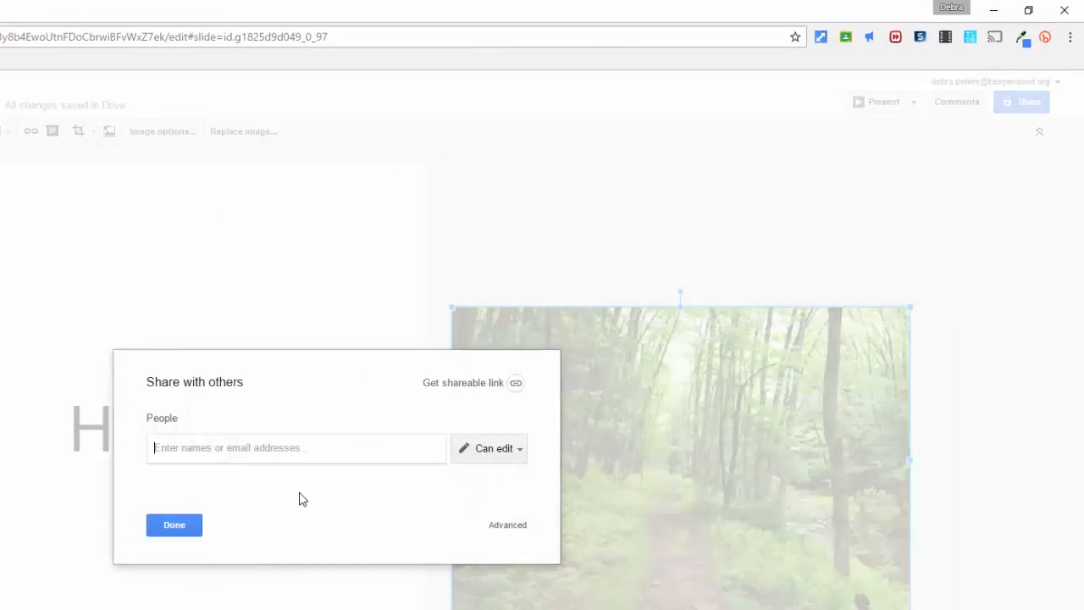
type("isad")
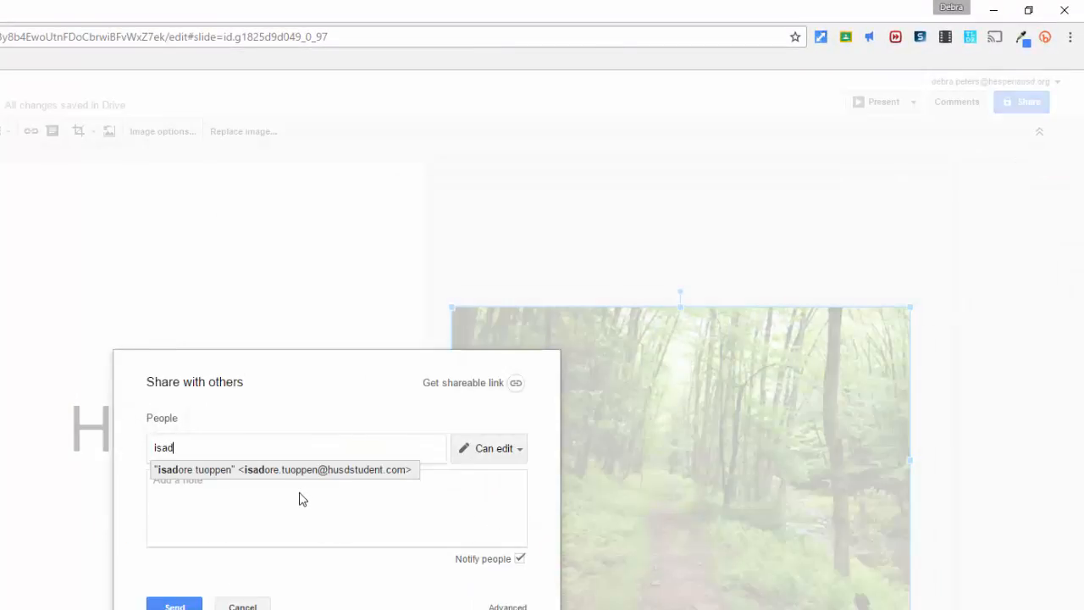
type("or")
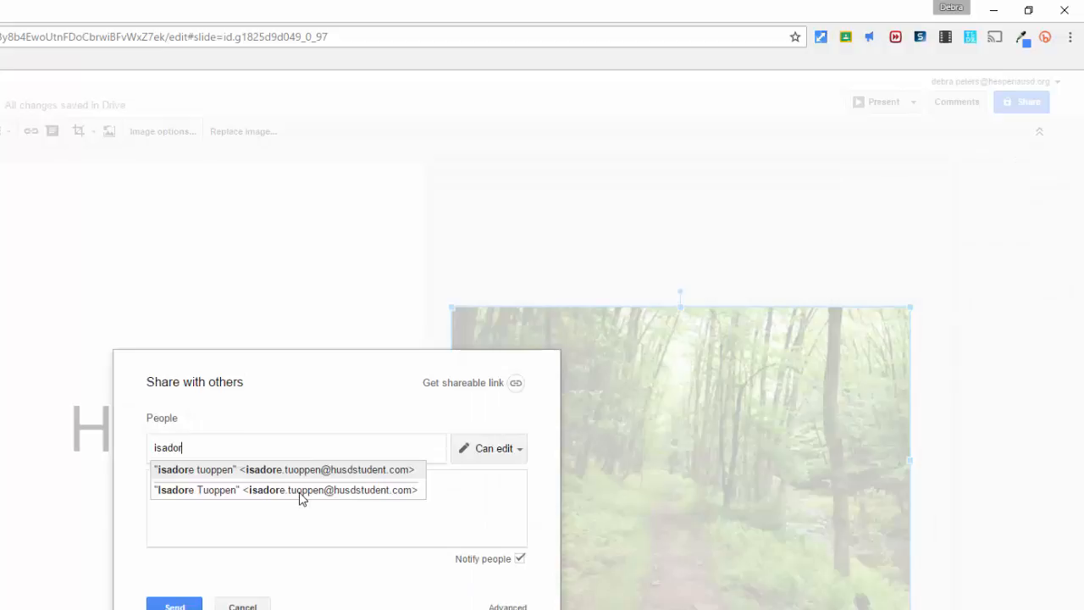
left_click(365, 478)
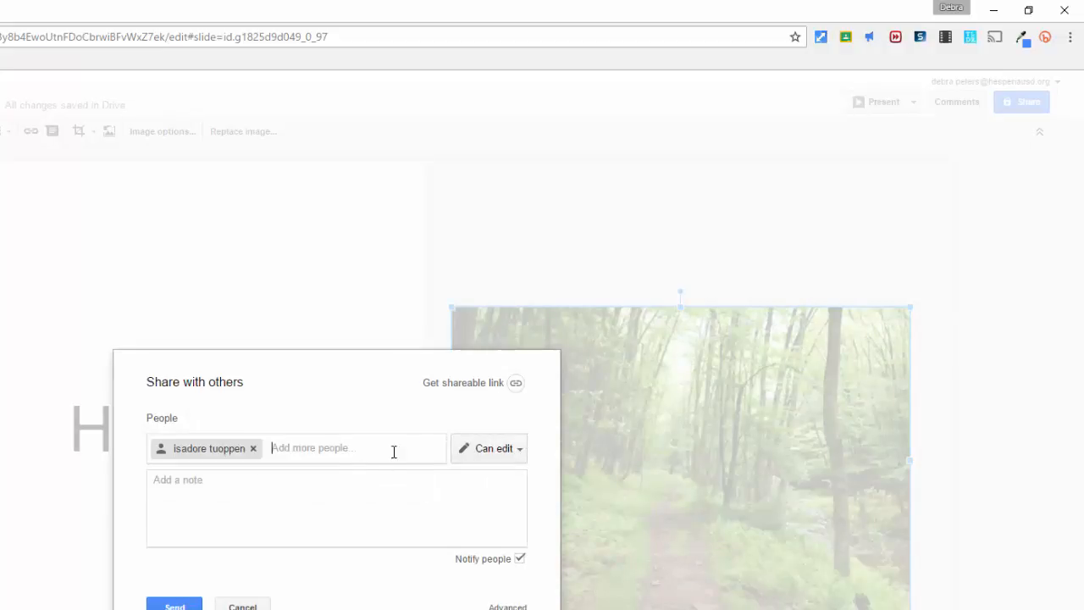
left_click(519, 451)
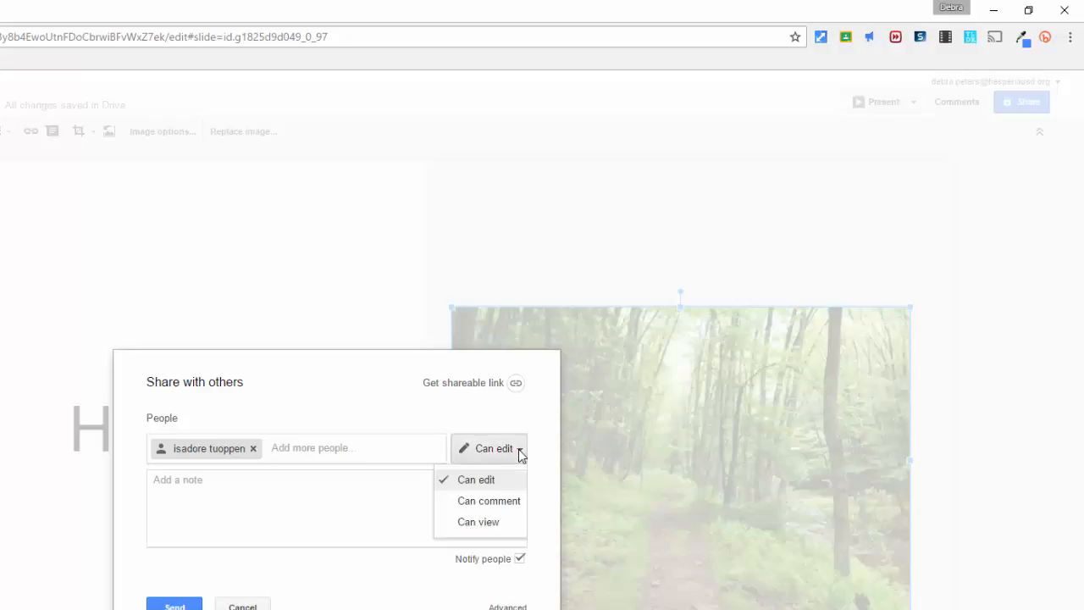
left_click(508, 506)
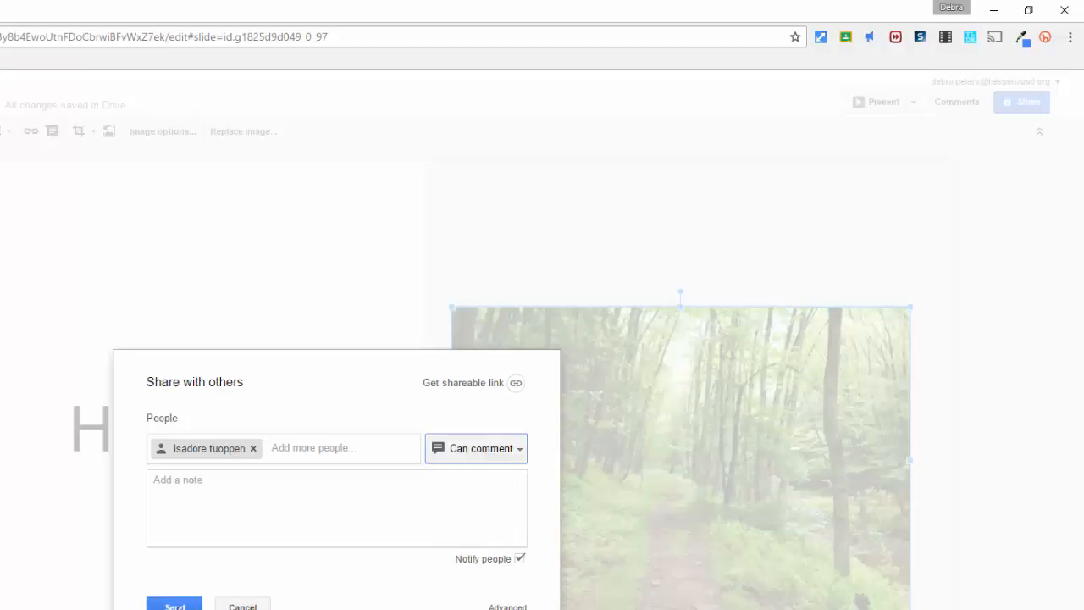
- Add the note "Please provide feedback!" to the sharing invitation and send it
left_click(192, 488)
type("Please pro")
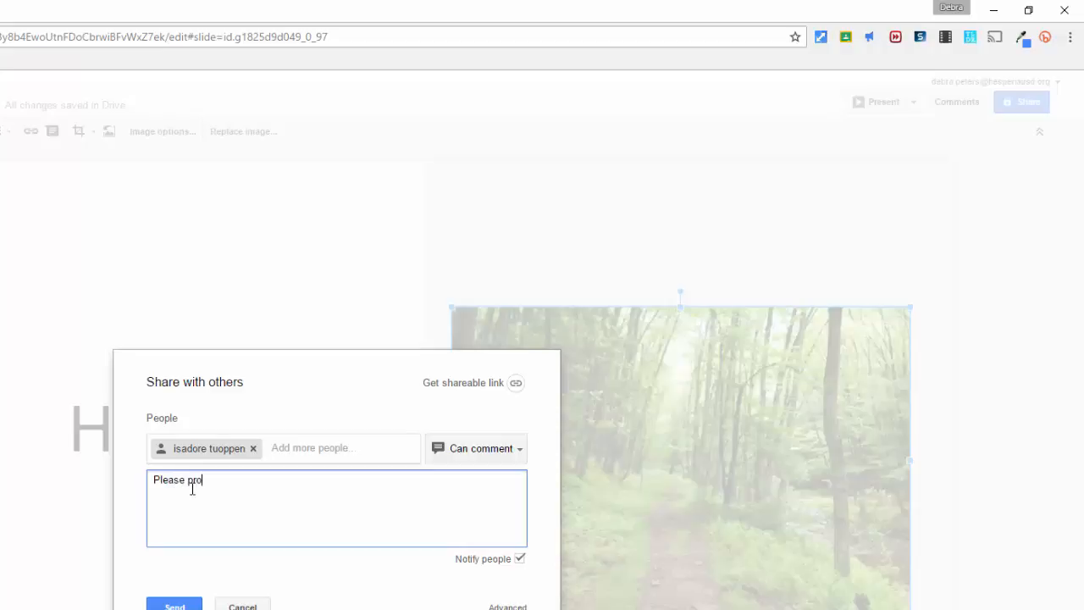
type("vide feedback!")
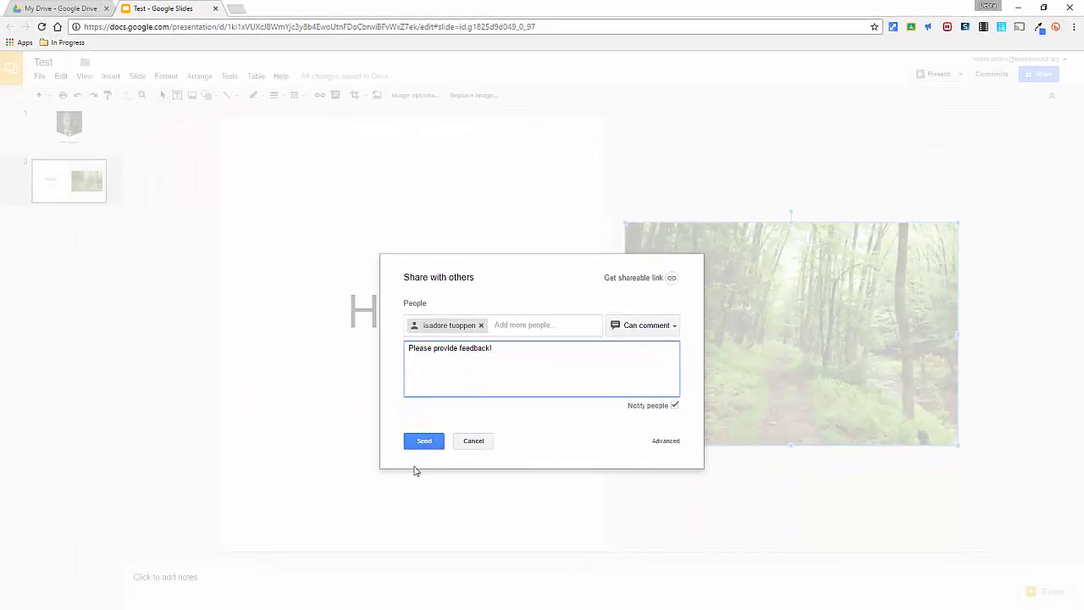
left_click(426, 443)
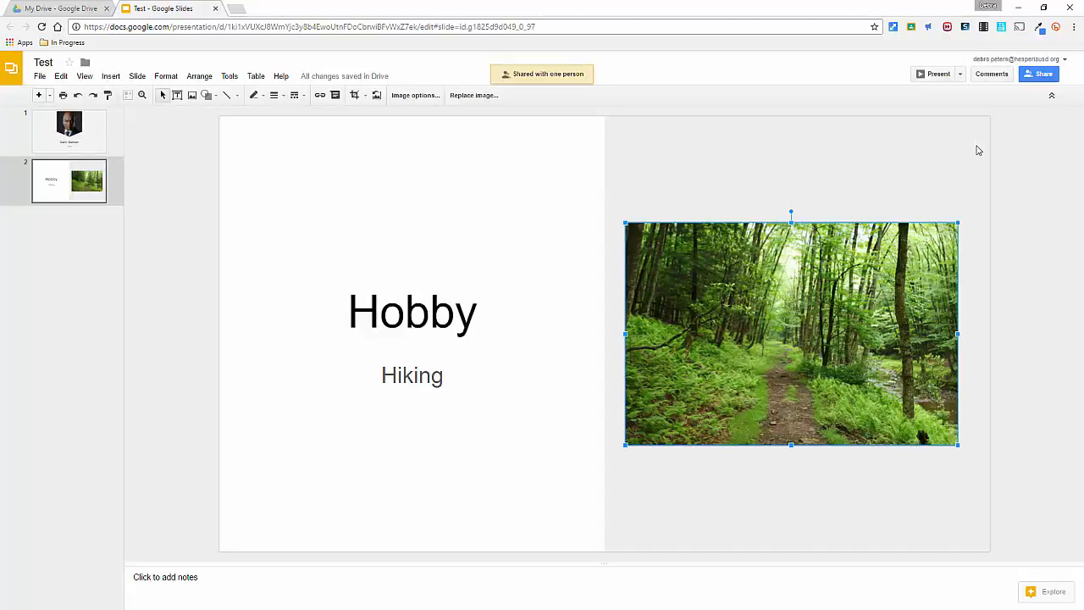
- Look at the presentation's comments thread and return to the "Hiking" subtitle box
left_click(968, 170)
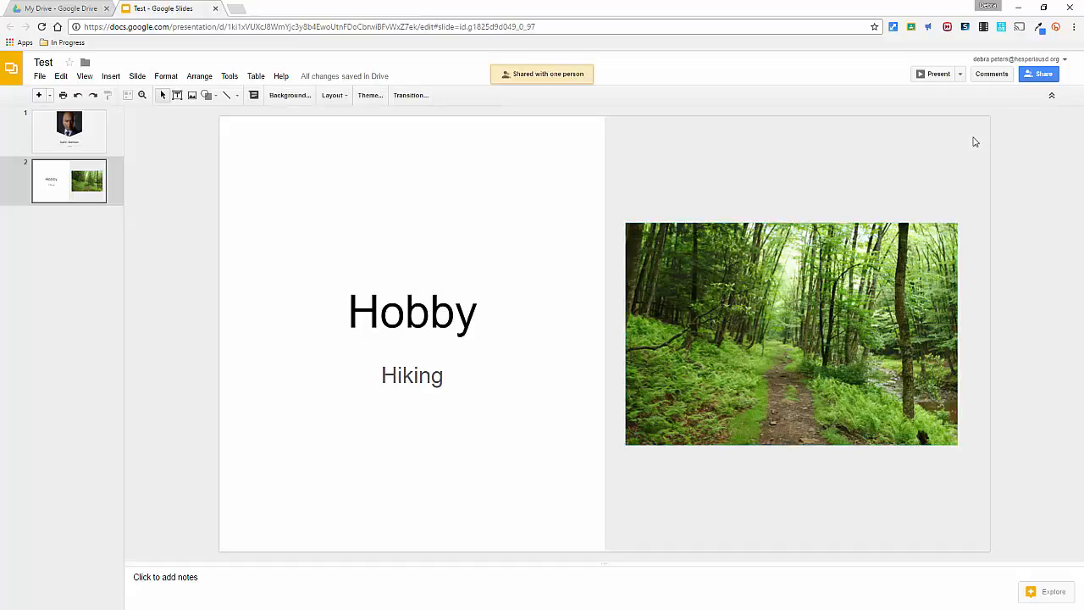
left_click(993, 74)
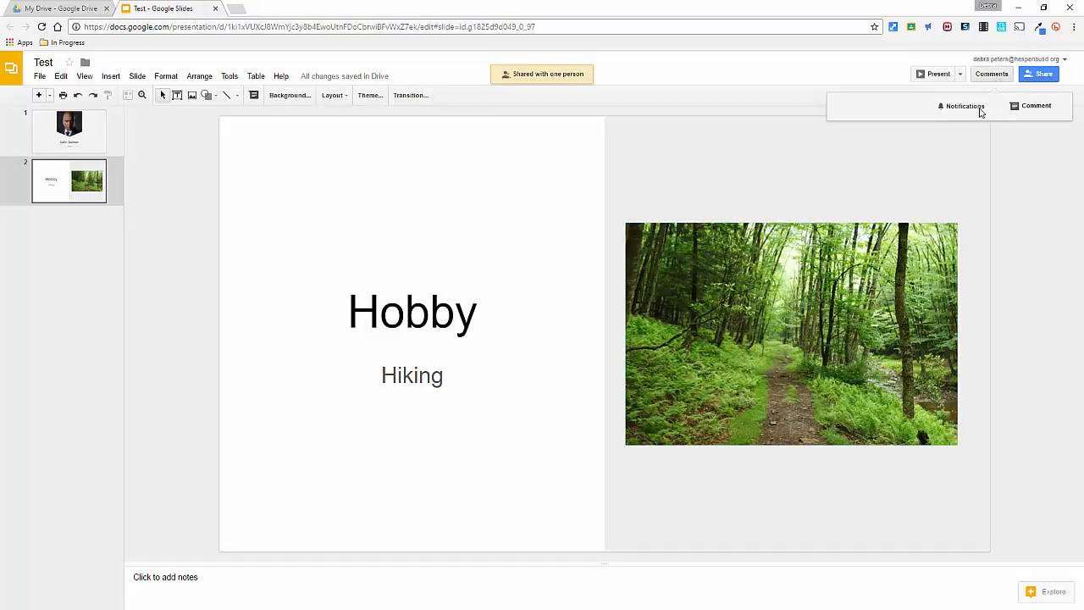
left_click(428, 410)
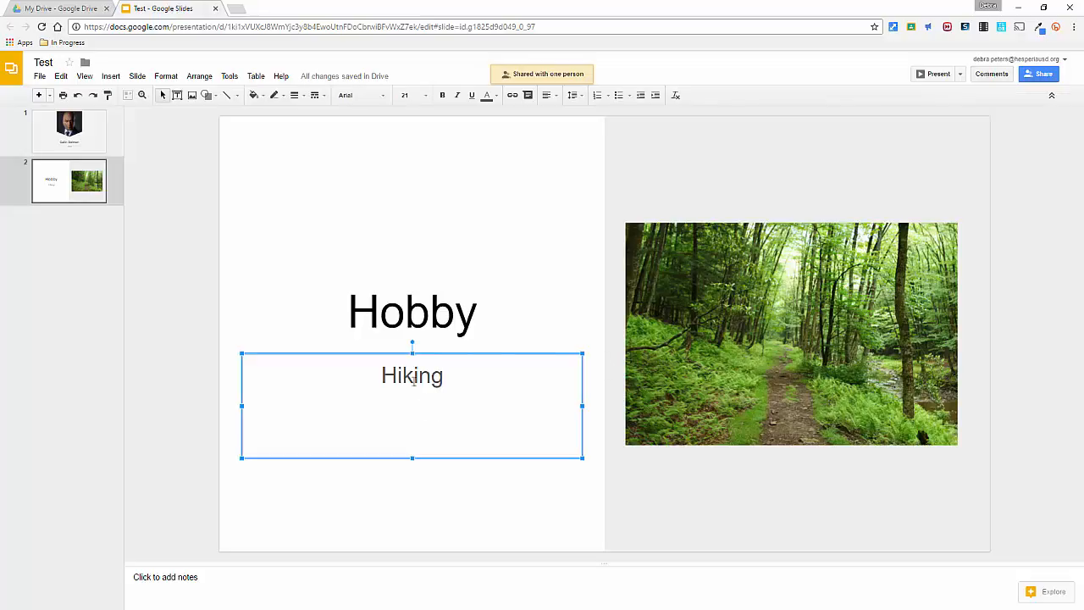
- Add the comment "You might want to tell me something about the trail." to the "Hiking" subtitle and deselect the text box
left_click_drag(424, 378, 445, 376)
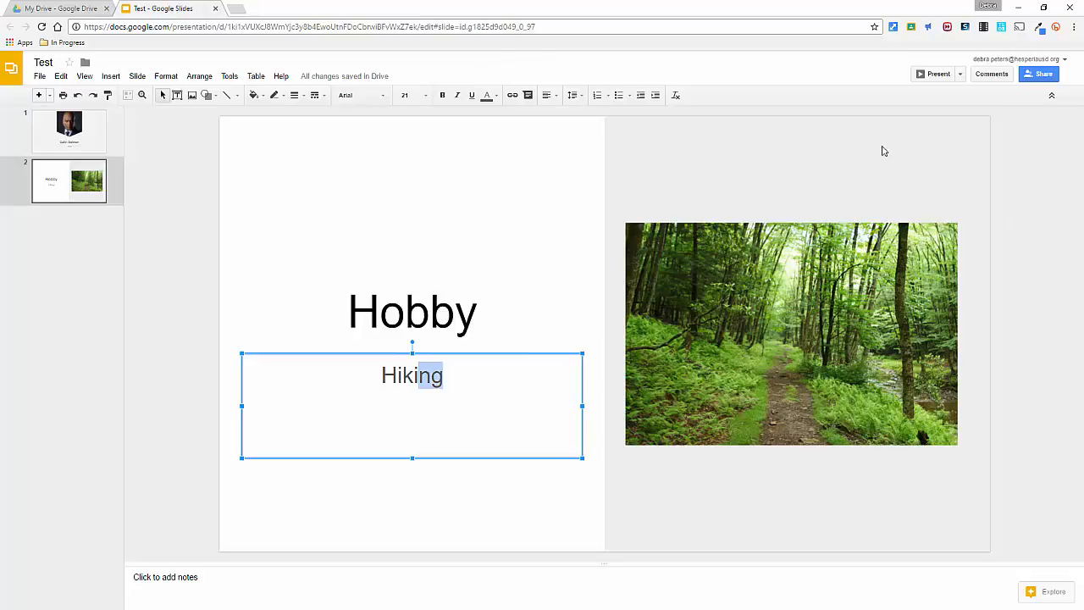
left_click(996, 77)
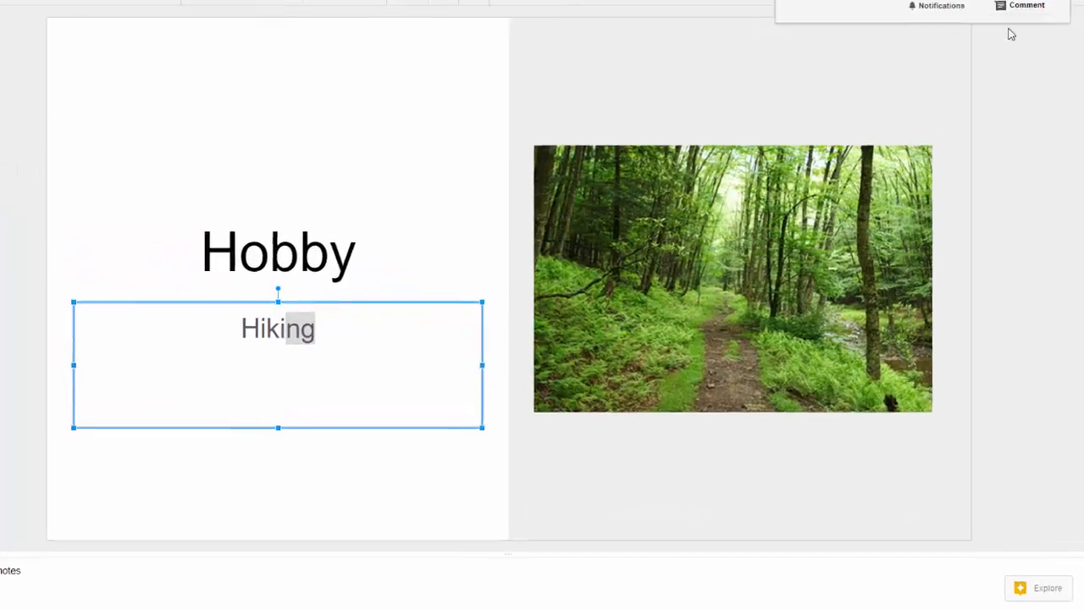
left_click(1033, 106)
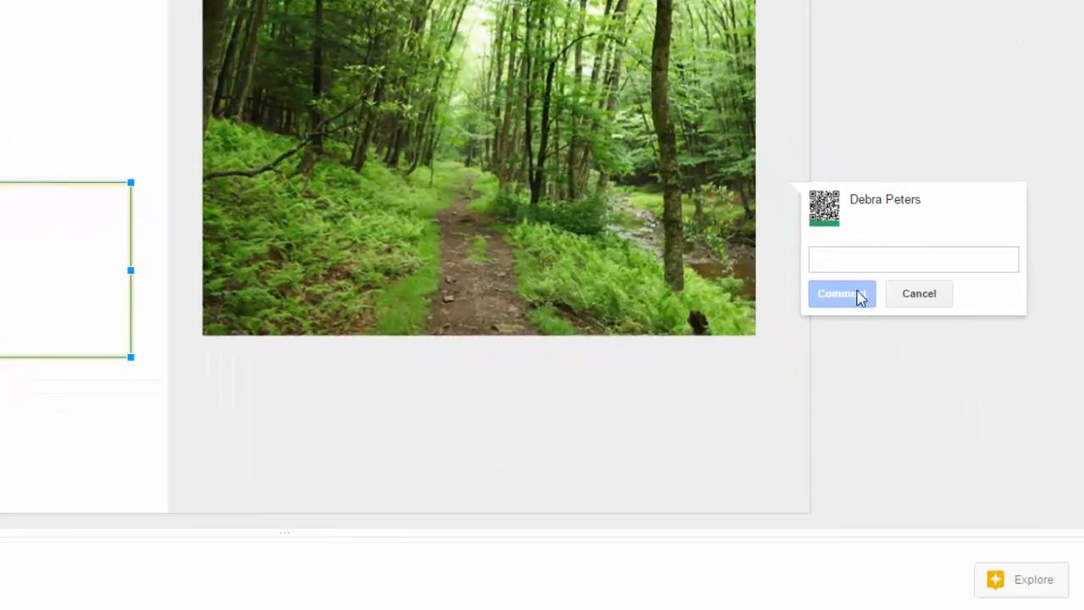
type("You")
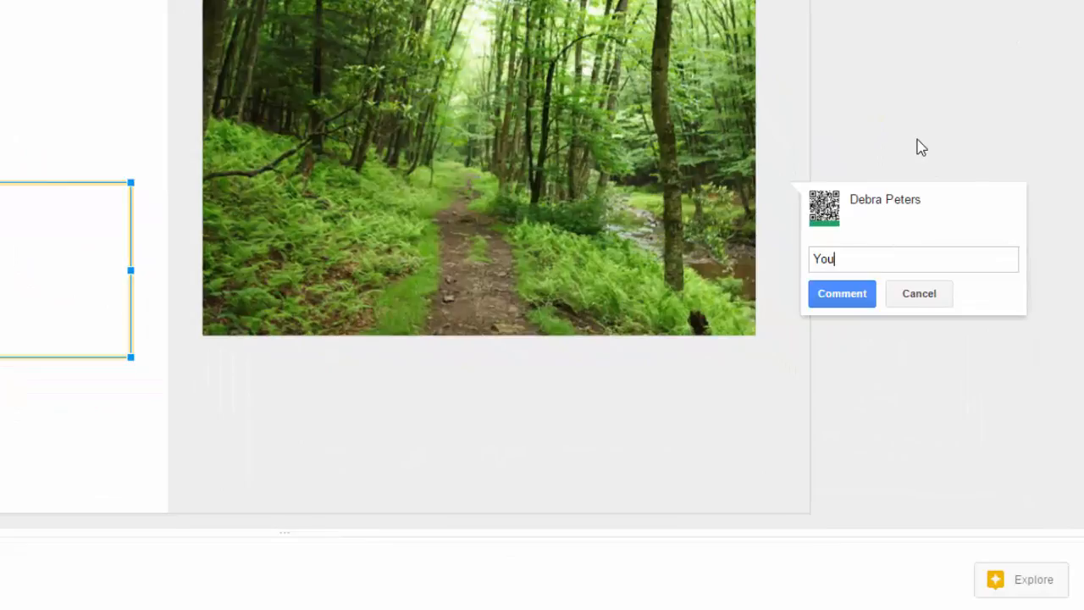
type(" might want to twl")
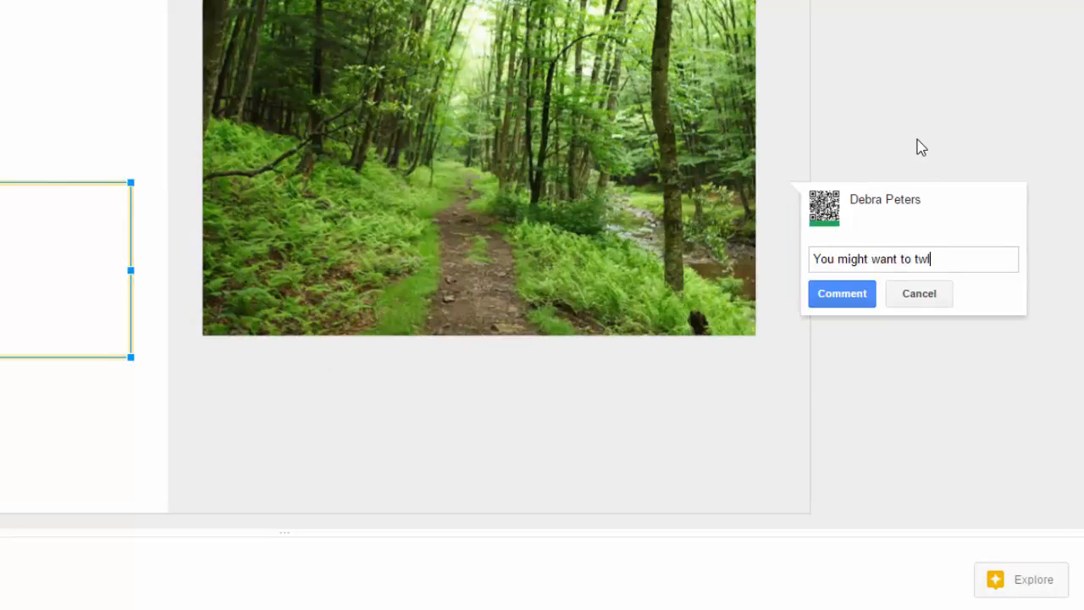
type("l")
key("BackSpace")
key("BackSpace")
key("BackSpace")
type("ell me something about")
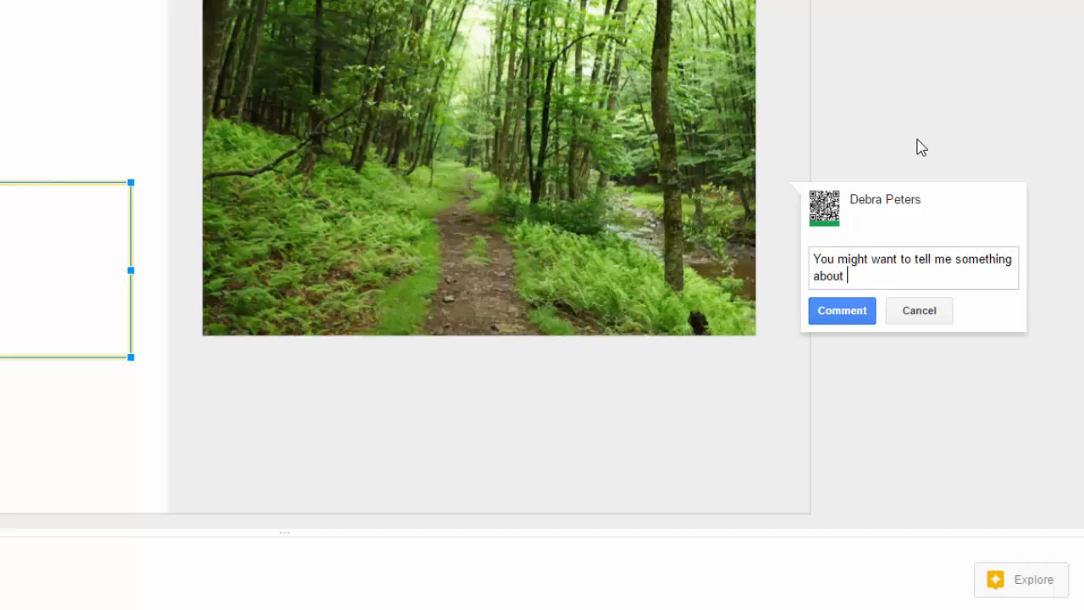
type(" the tra")
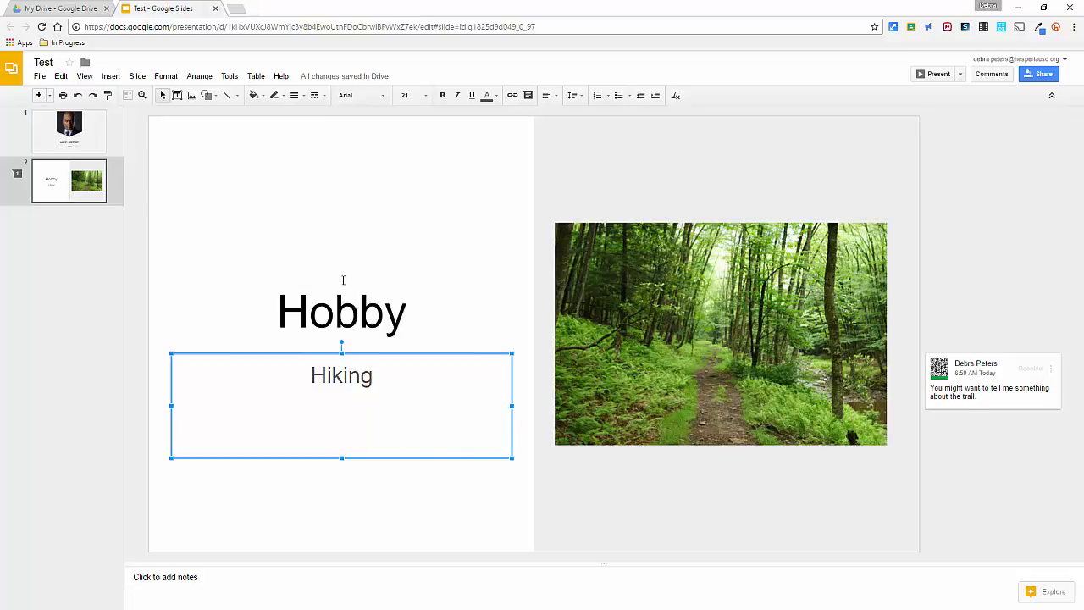
left_click(135, 305)
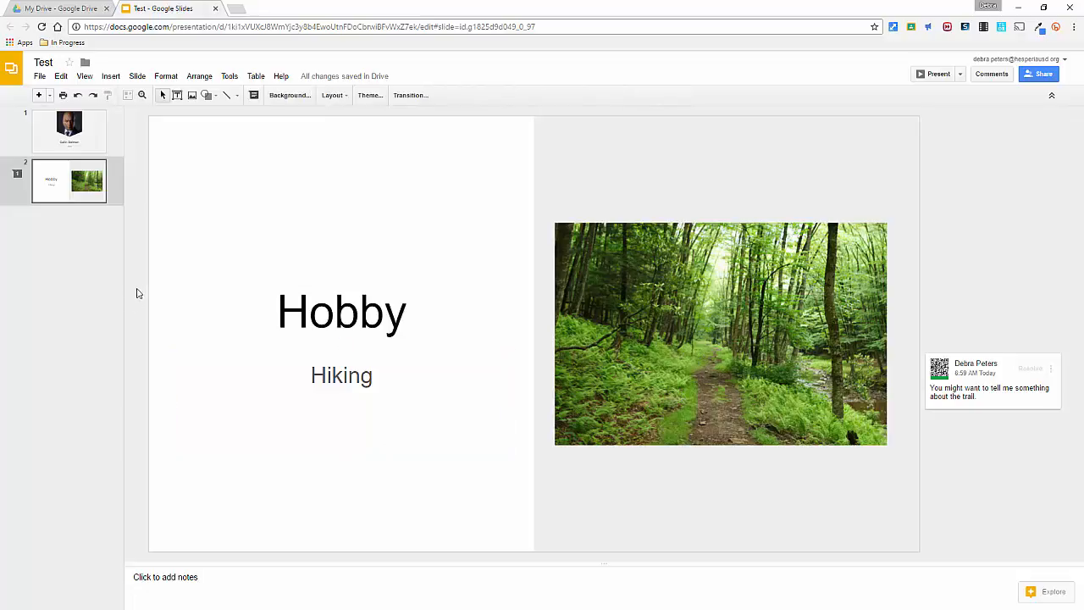
- Switch to Google Drive to look at the types of new files it can create, and return to the Test presentation
left_click(61, 8)
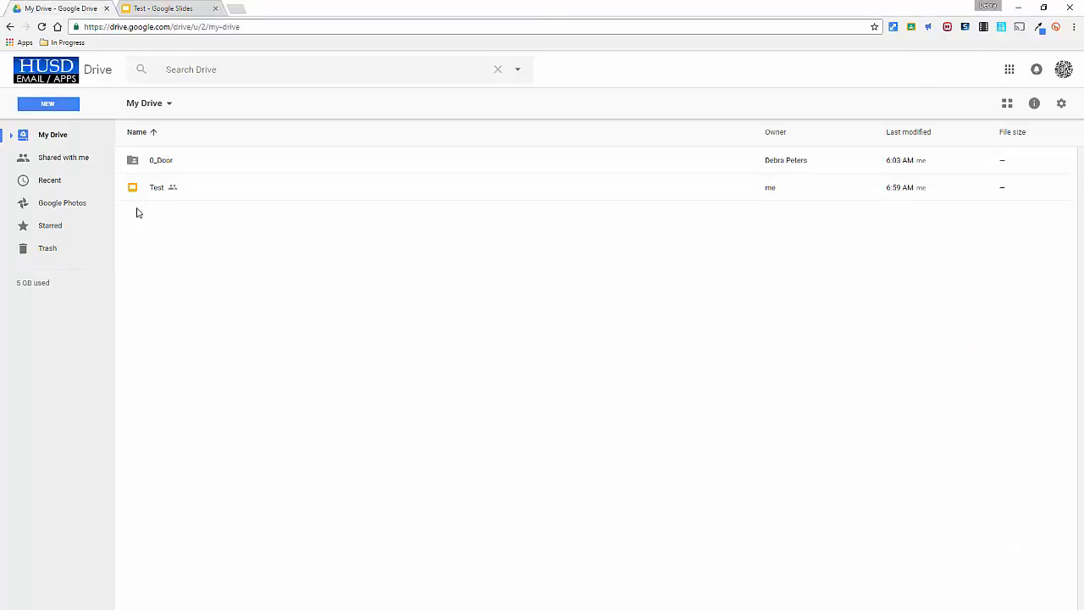
left_click(39, 103)
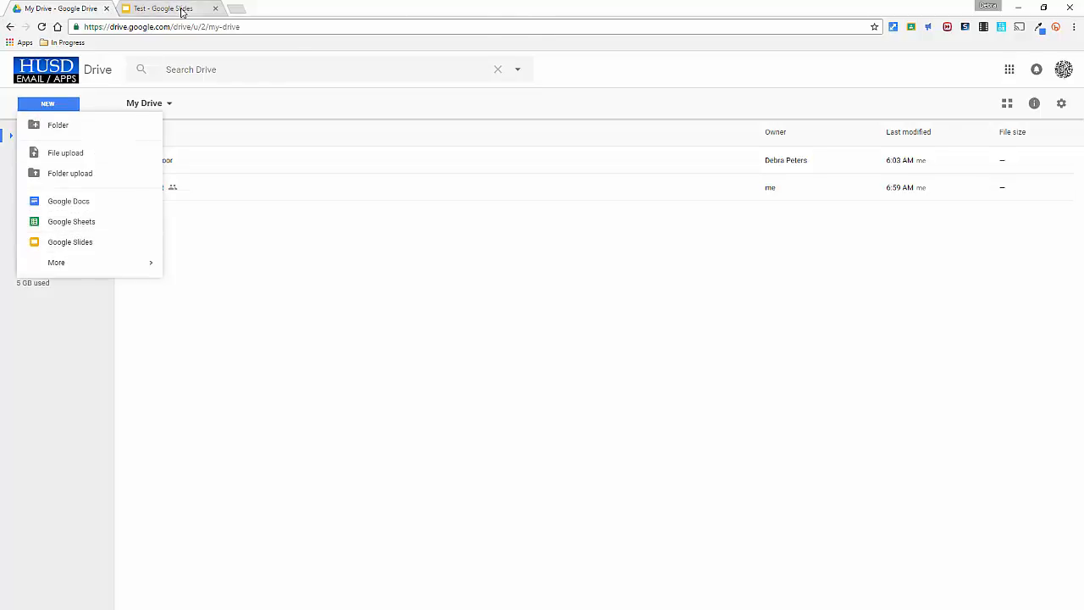
left_click(163, 8)
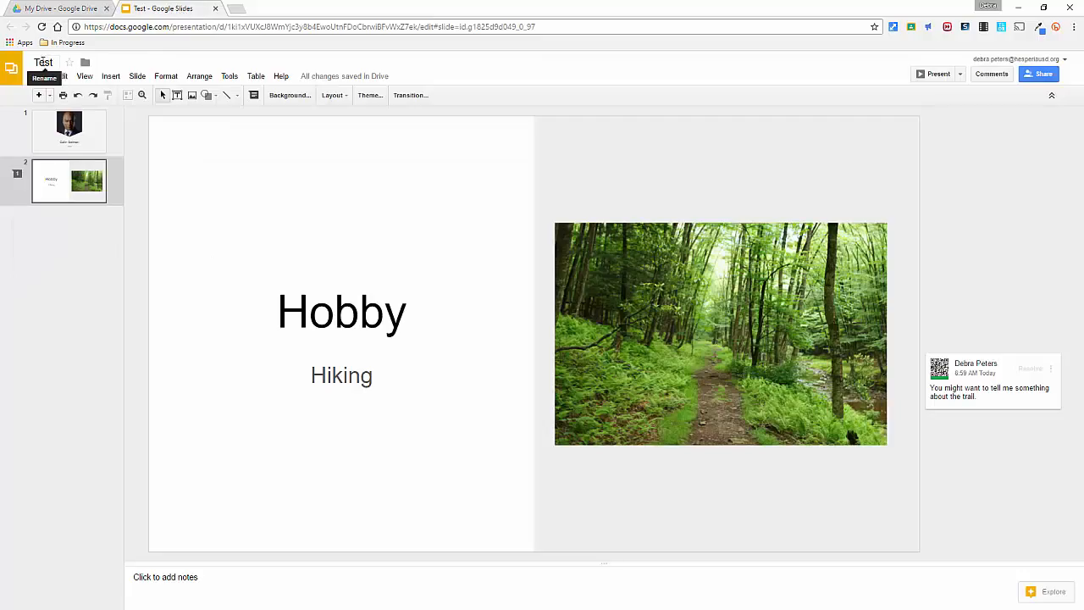
- Review the Explore layout suggestions for the first slide and the layouts available for a new slide
left_click(61, 129)
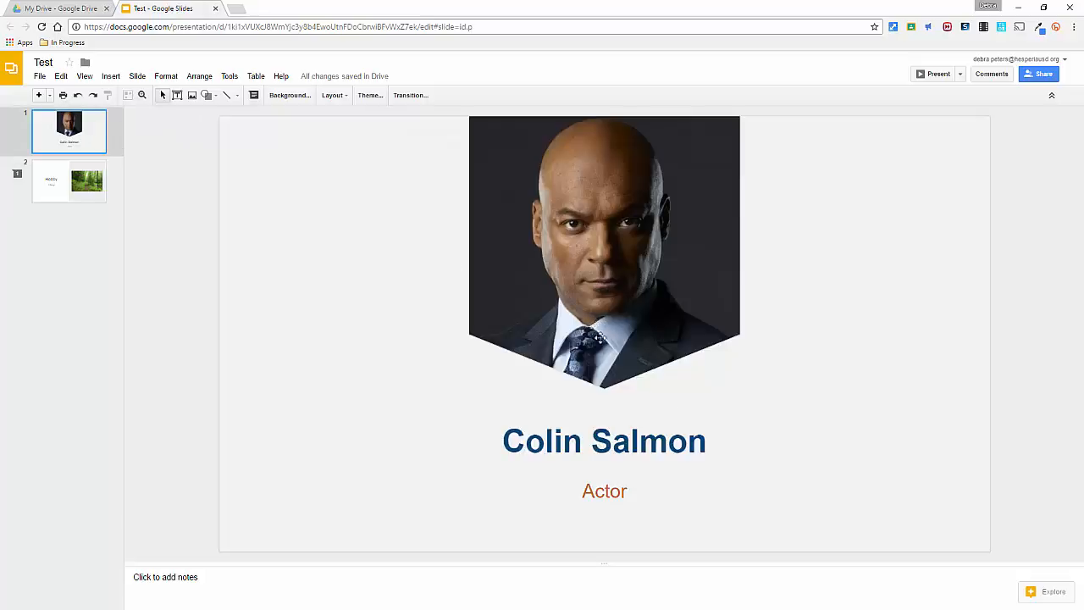
left_click(1052, 596)
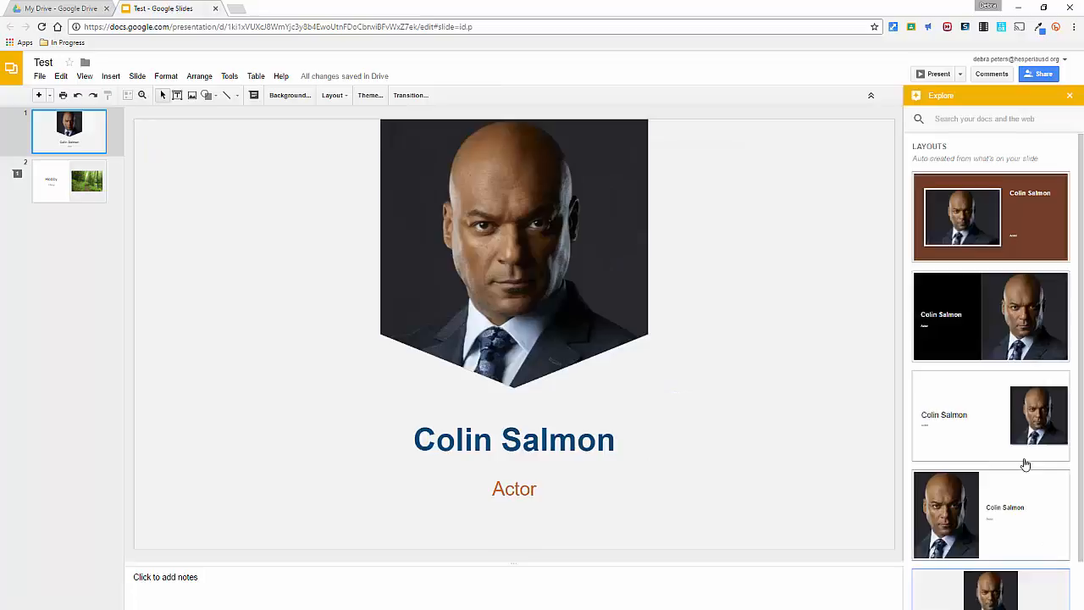
left_click(1067, 96)
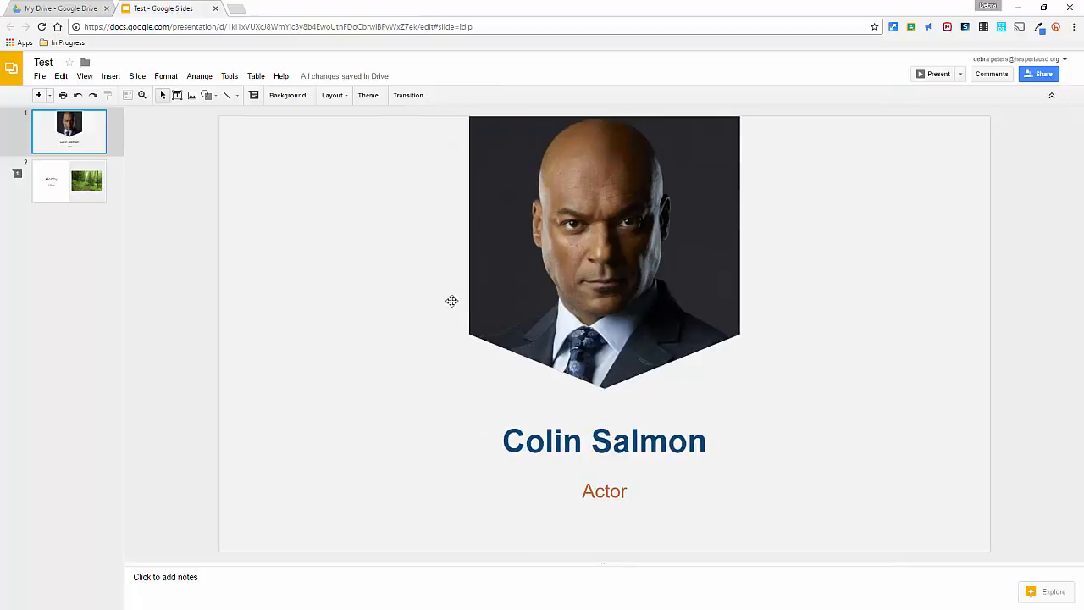
left_click(49, 95)
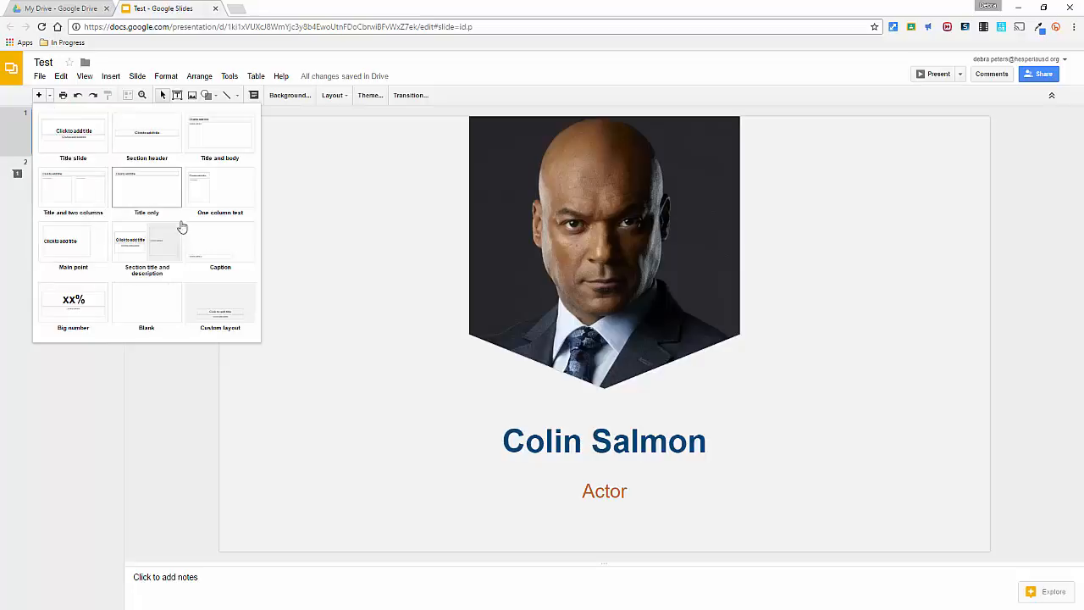
left_click(97, 394)
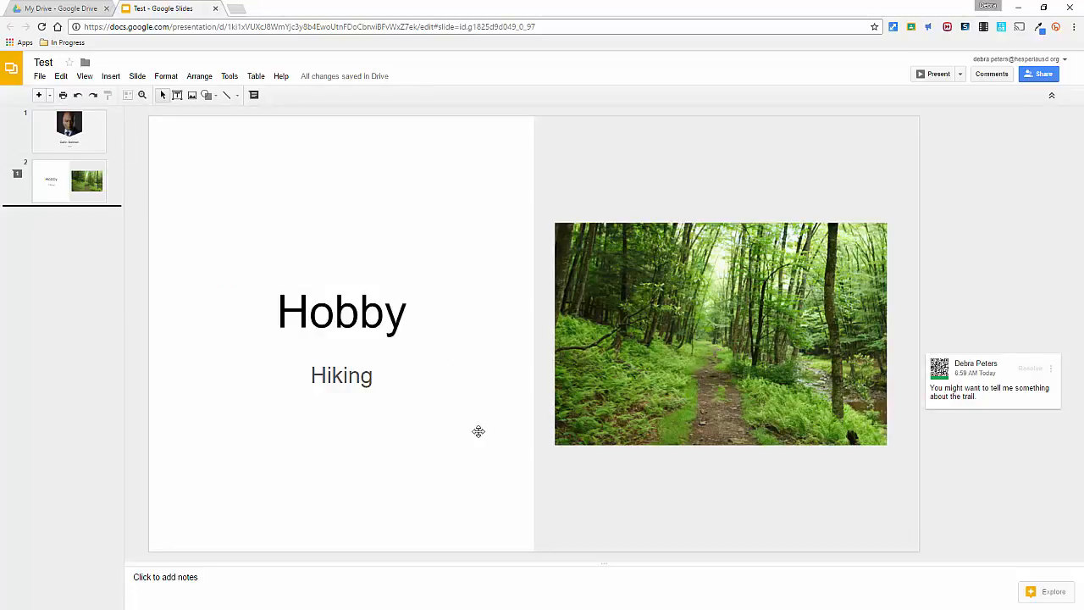
- Review the presentation's sharing settings, close them unchanged, and look at the comment on the "Hiking" subtitle
left_click(1030, 75)
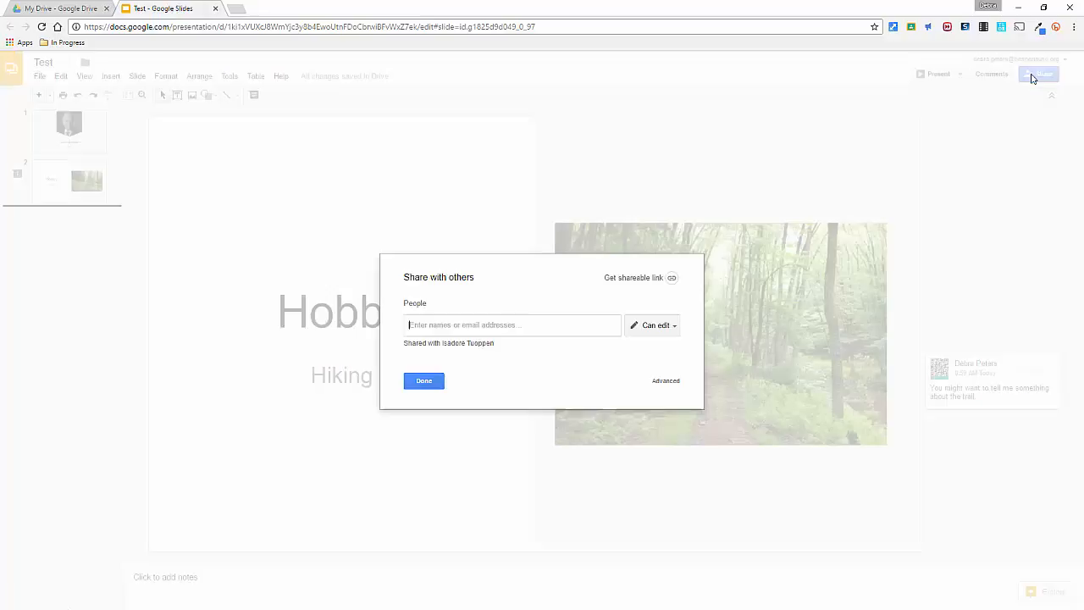
left_click(421, 385)
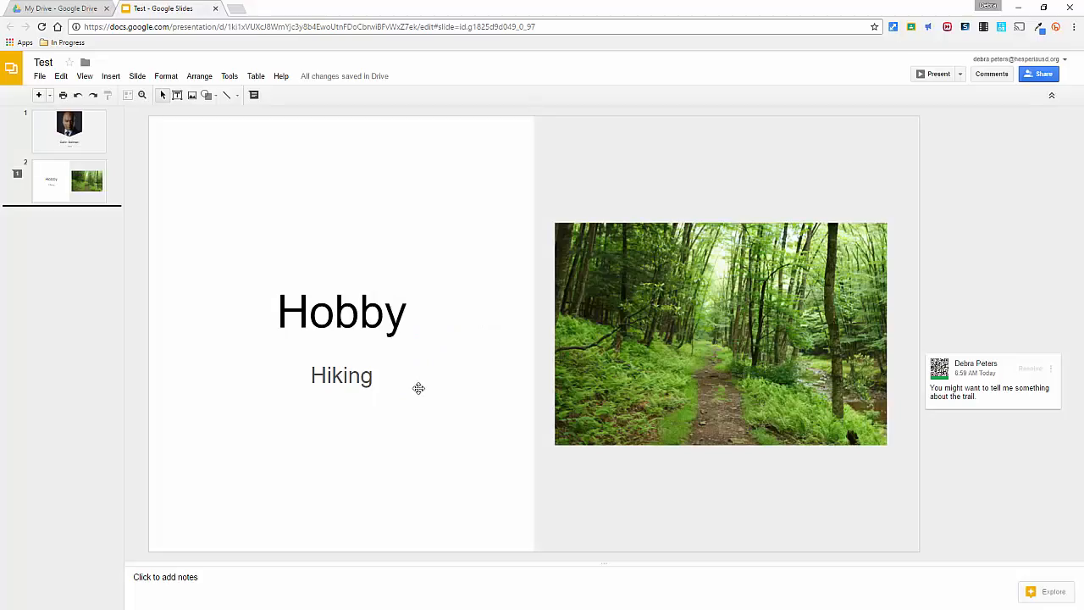
mouse_move(985, 400)
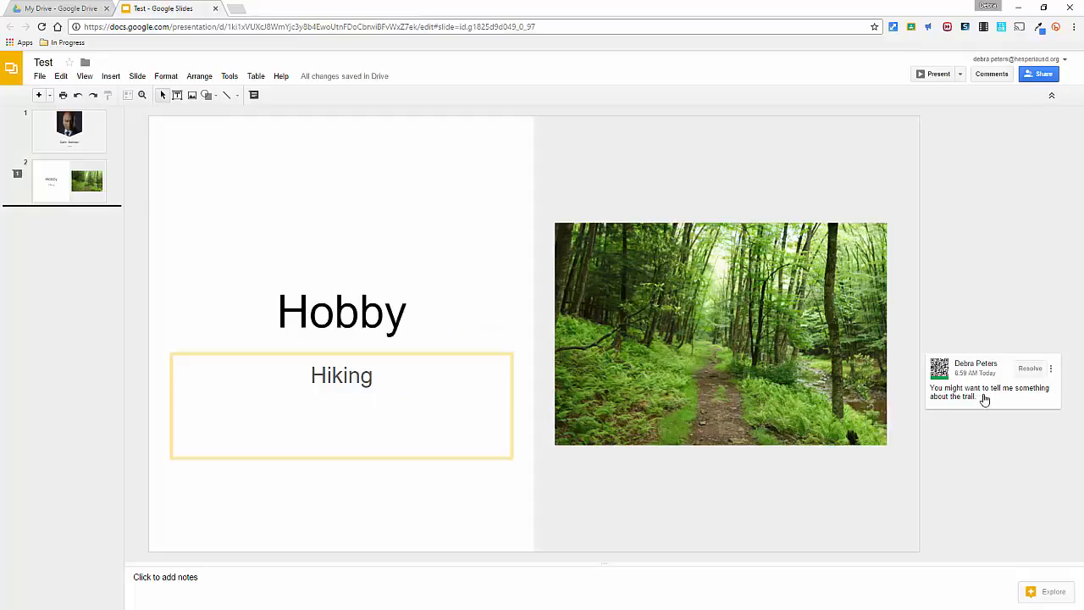